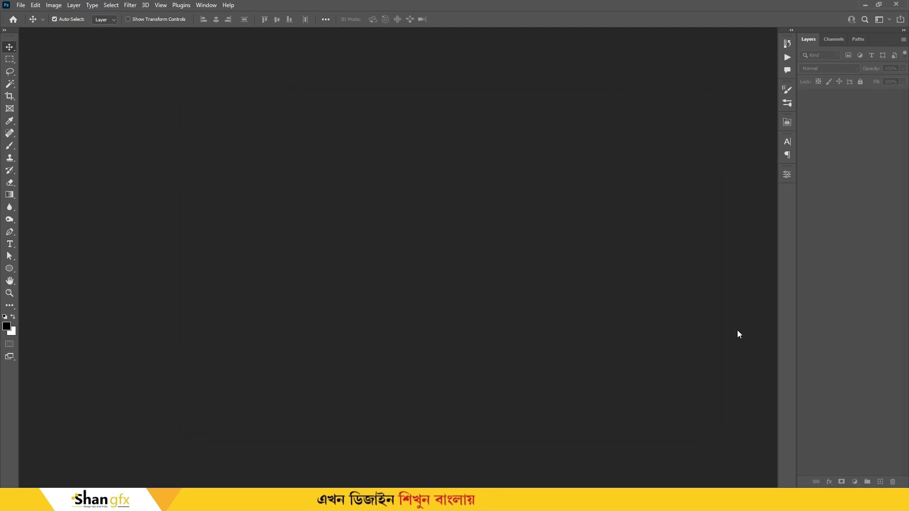
# - Open the Studio Line India (11) PSD frame with the black ink splash from the AlbumX_PSD Frame folder
pyautogui.moveTo(528, 502)
pyautogui.click(598, 456)
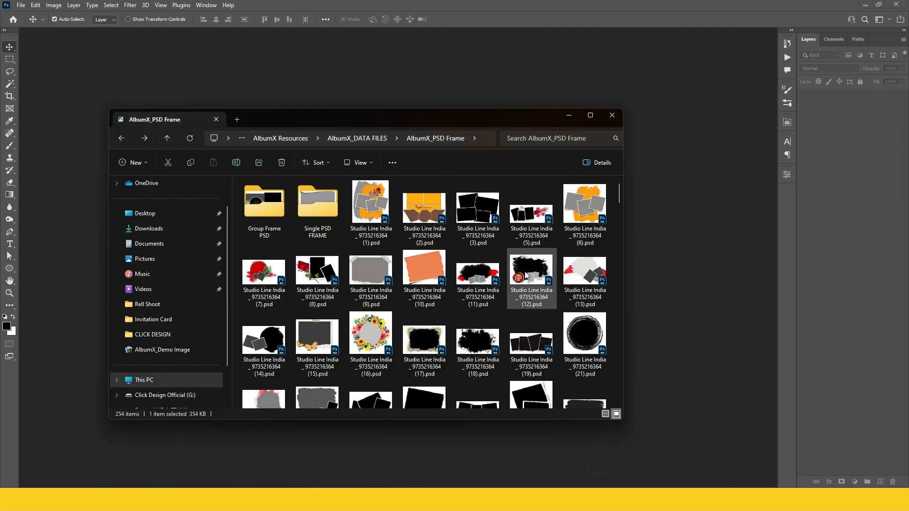
pyautogui.moveTo(478, 274); pyautogui.dragTo(549, 77)
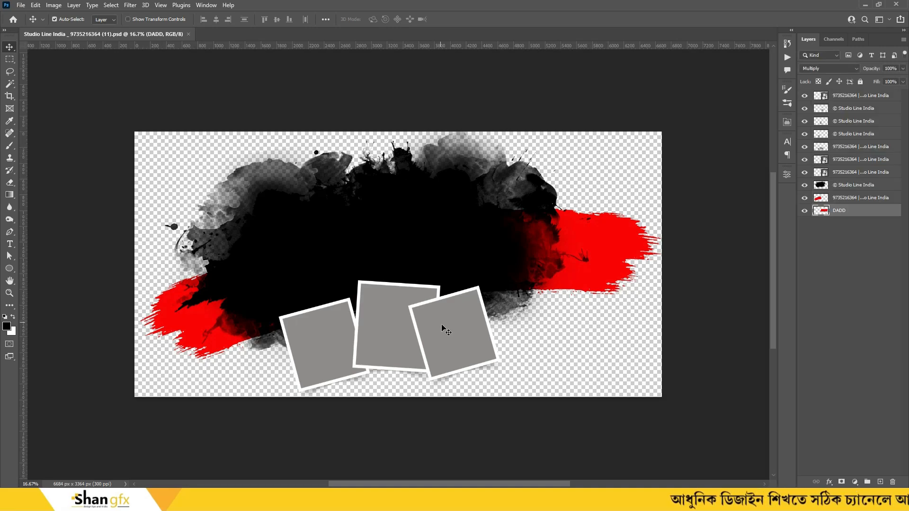
pyautogui.click(443, 329)
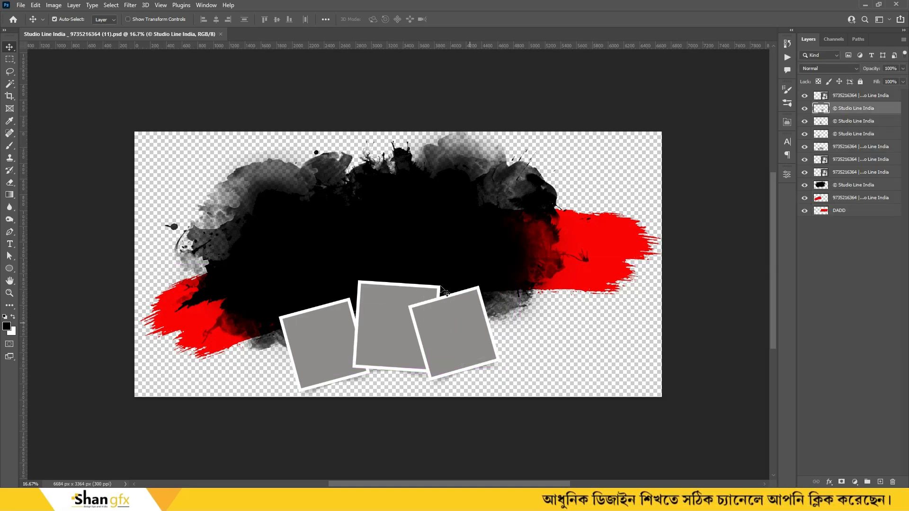
pyautogui.moveTo(443, 291); pyautogui.dragTo(399, 217)
pyautogui.hotkey('ctrl', 'z')
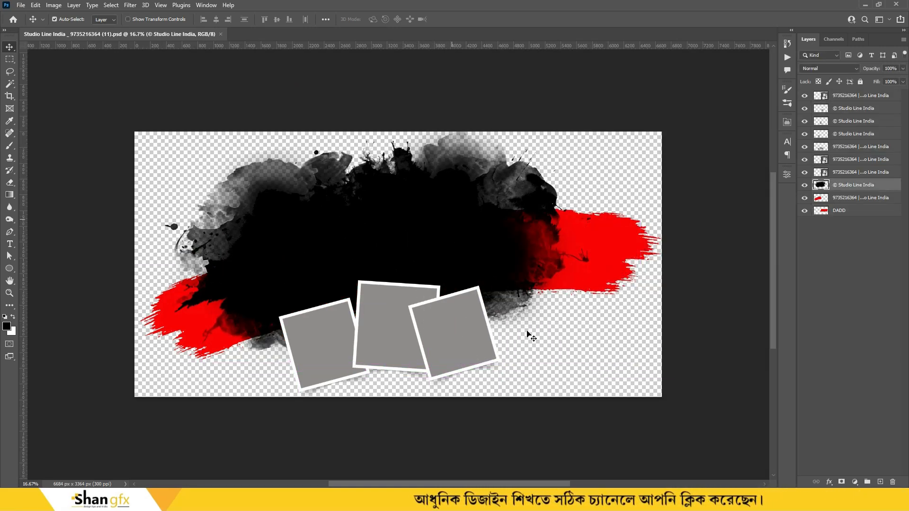
# - Open the brown background image Studio Line India (134).jpg from the AlbumX_Background folder
pyautogui.moveTo(508, 501)
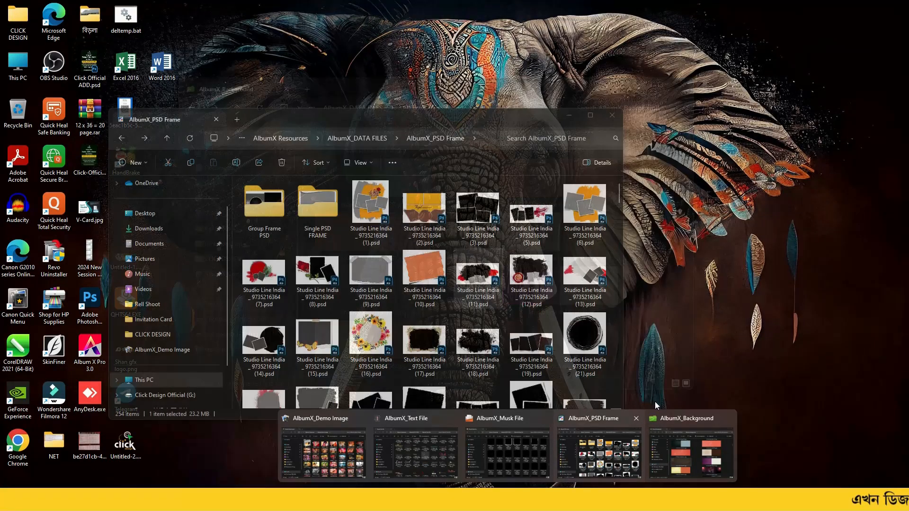
pyautogui.click(673, 440)
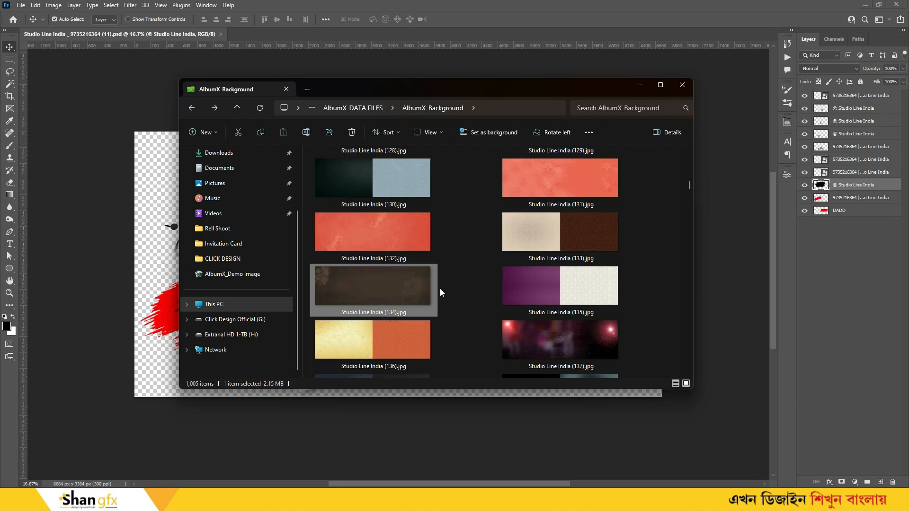
pyautogui.moveTo(373, 285); pyautogui.dragTo(439, 43)
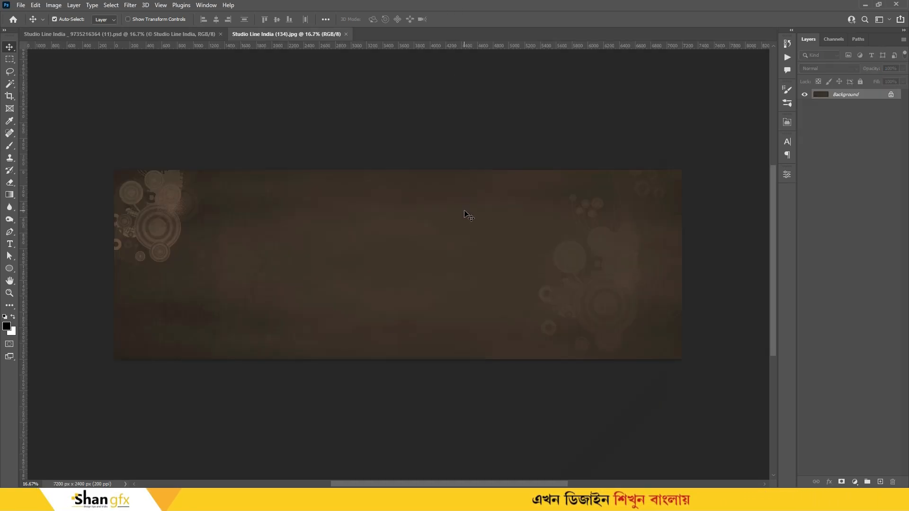
# - Convert the image's background to a regular layer, copy the entire image, and close the file without saving
pyautogui.doubleClick(853, 99)
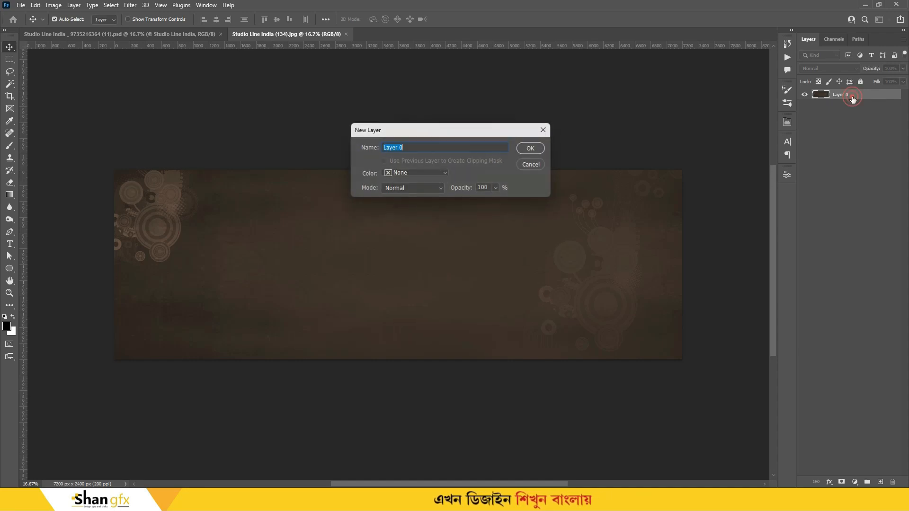
pyautogui.press('Return')
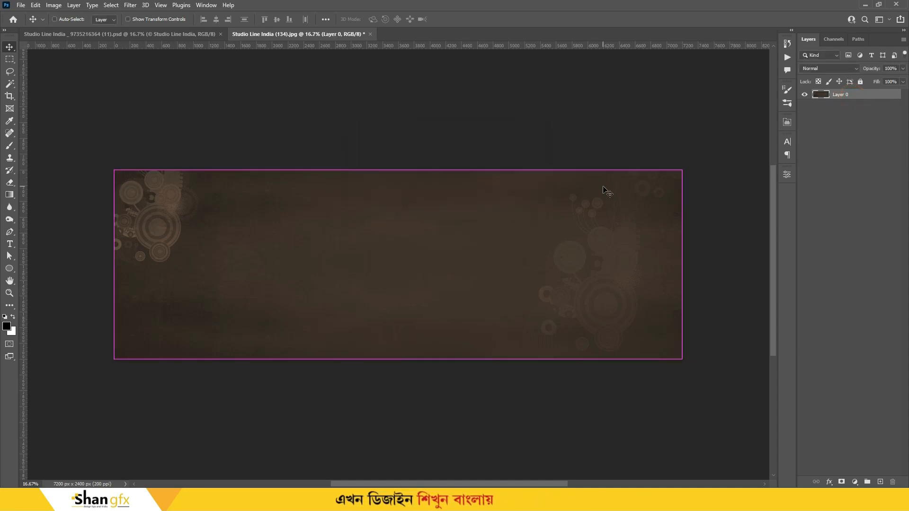
pyautogui.hotkey('ctrl', 'a')
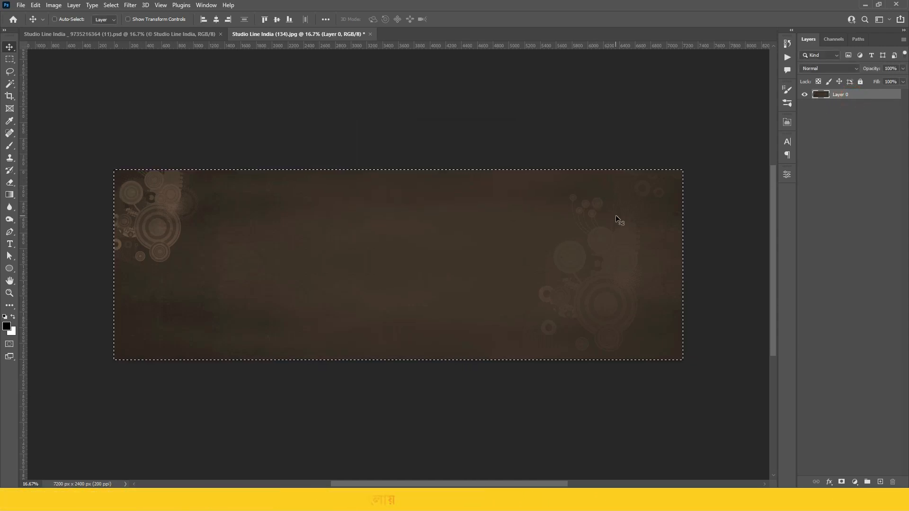
pyautogui.hotkey('ctrl', 'w')
pyautogui.click(449, 184)
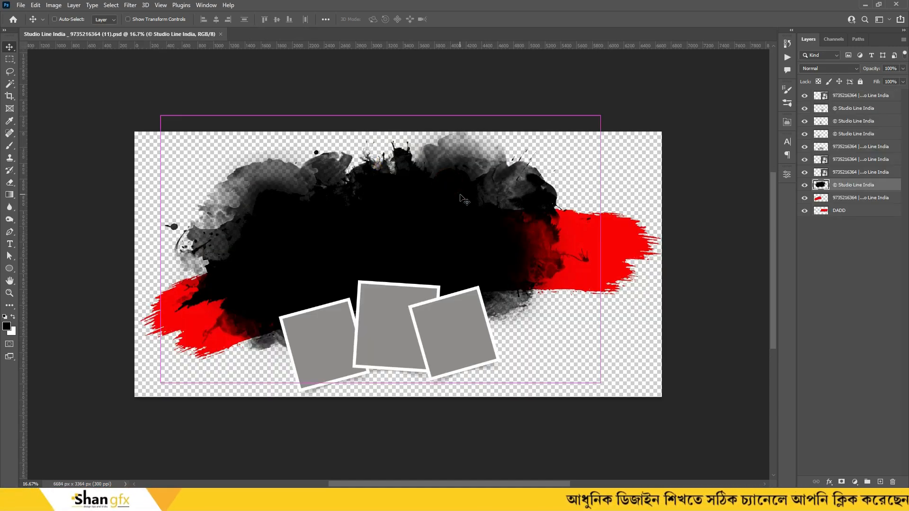
# - Create a 36 × 12 inch RGB document at 300 pixels/inch with a white background and unlock it as Layer 0
pyautogui.hotkey('ctrl', 'n')
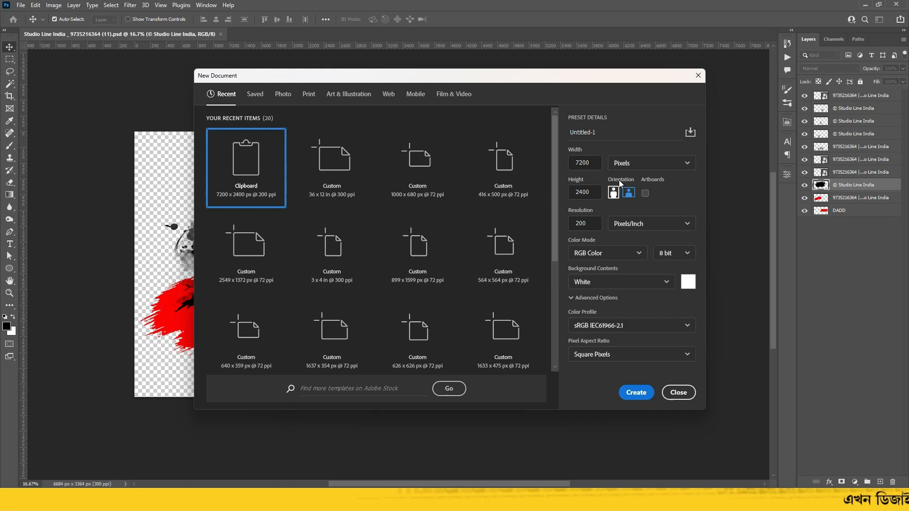
pyautogui.click(624, 165)
pyautogui.click(628, 193)
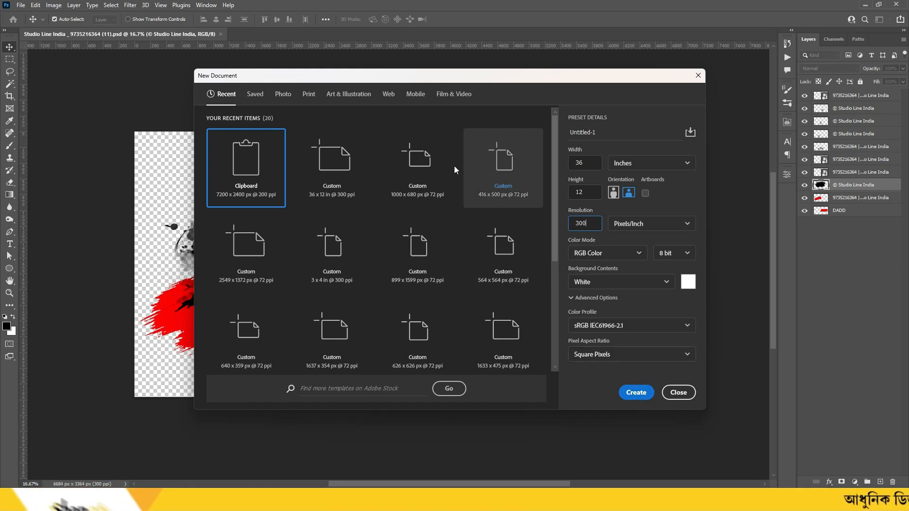
pyautogui.click(636, 392)
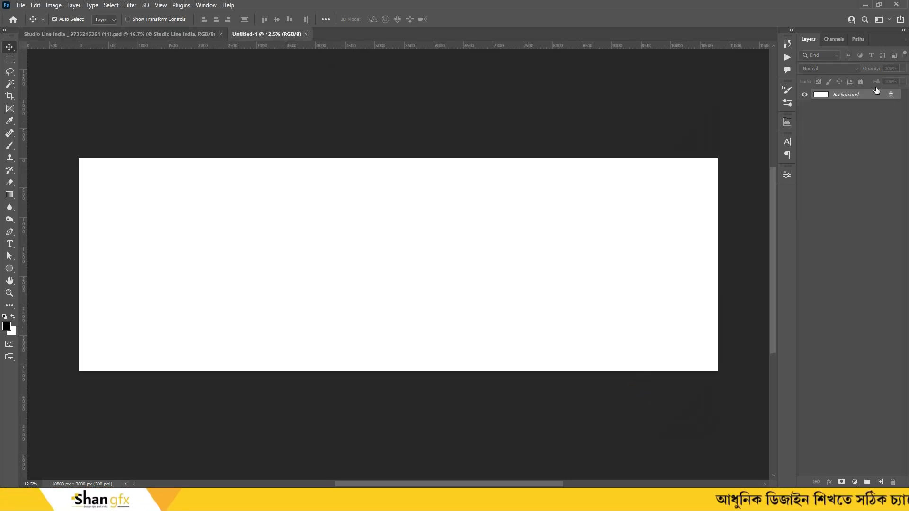
pyautogui.doubleClick(847, 95)
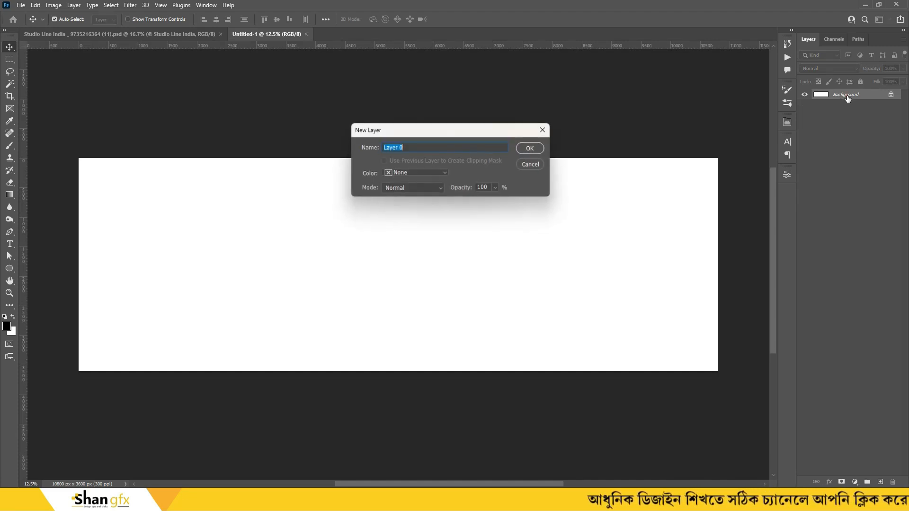
pyautogui.click(529, 148)
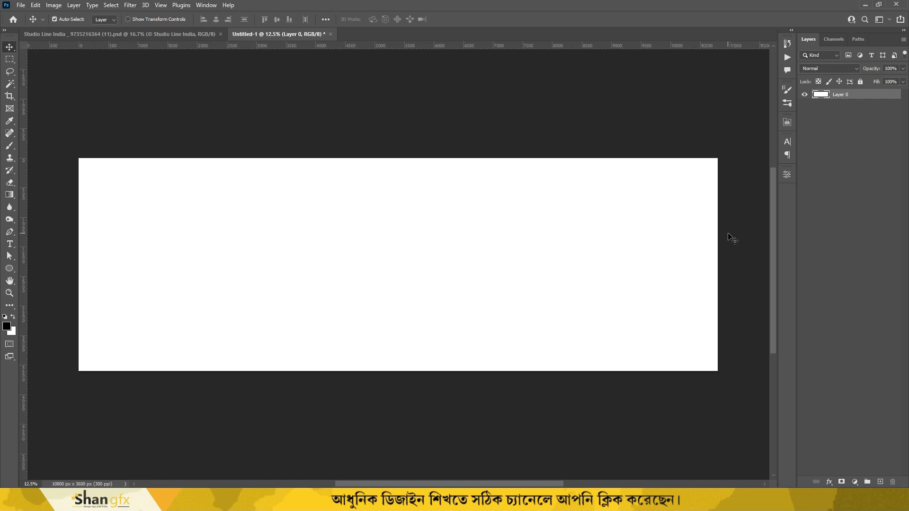
# - Paste the copied brown background into the new document and scale it up to fill the whole canvas
pyautogui.press('ctrl')
pyautogui.hotkey('ctrl', 'v')
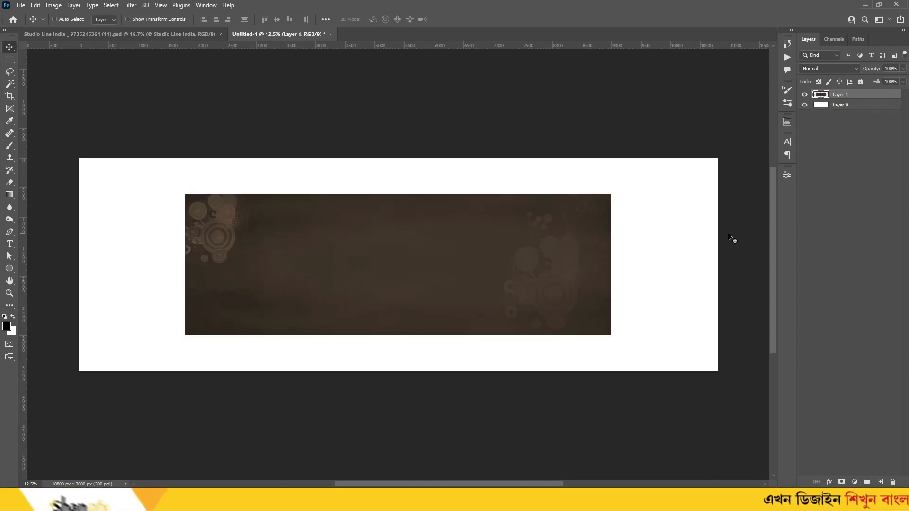
pyautogui.hotkey('ctrl', 't')
pyautogui.moveTo(611, 194); pyautogui.dragTo(717, 147)
pyautogui.doubleClick(685, 219)
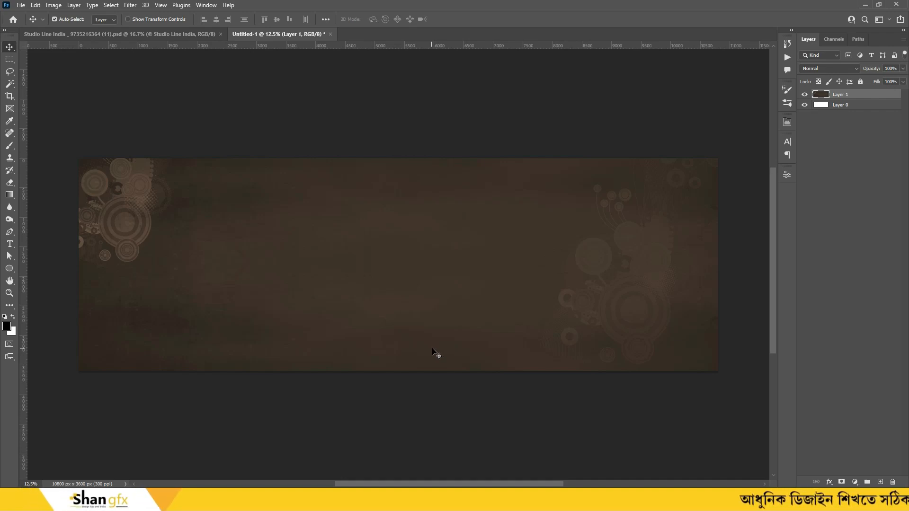
pyautogui.click(811, 69)
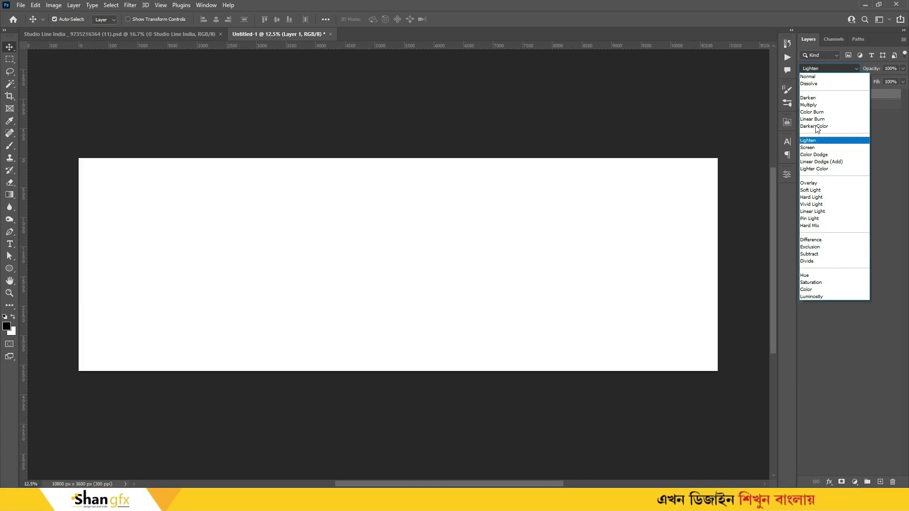
pyautogui.click(807, 77)
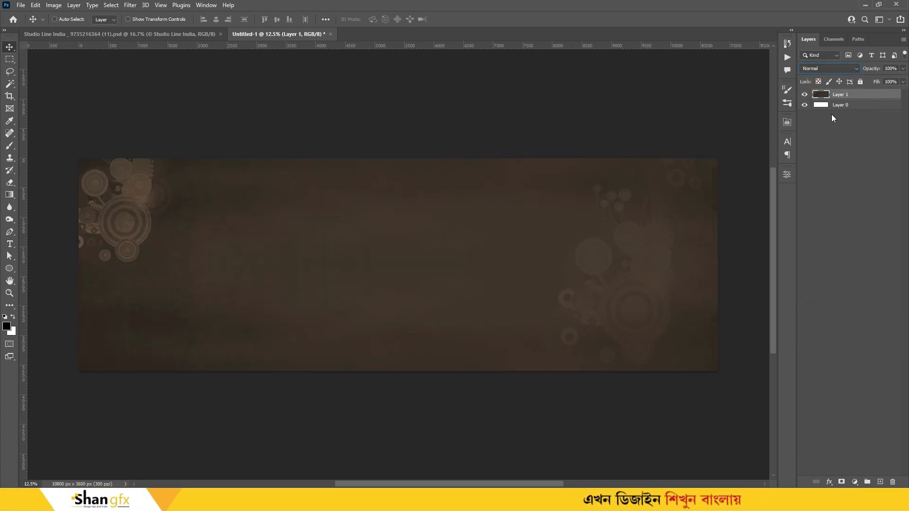
pyautogui.hotkey('ctrl', 'l')
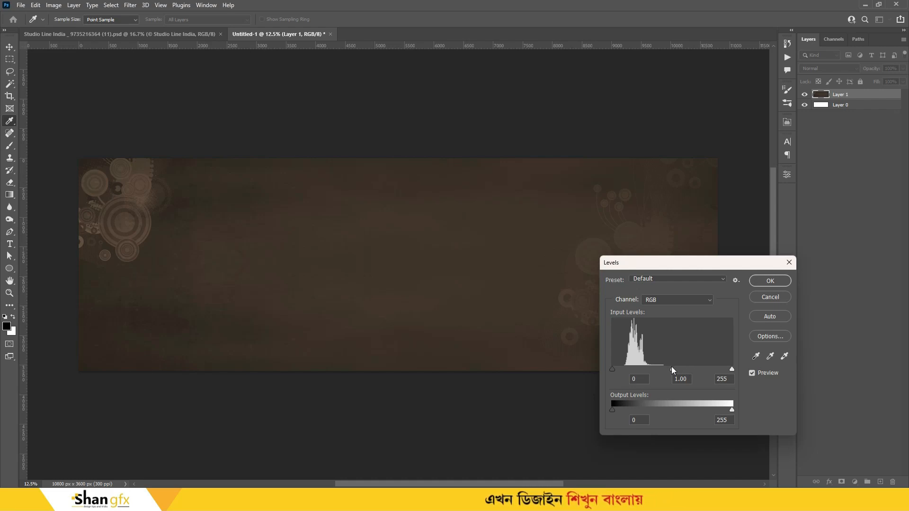
pyautogui.moveTo(672, 368); pyautogui.dragTo(628, 368)
pyautogui.moveTo(732, 409)
pyautogui.mouseDown()
pyautogui.moveTo(723, 410)
pyautogui.moveTo(742, 409)
pyautogui.mouseUp()
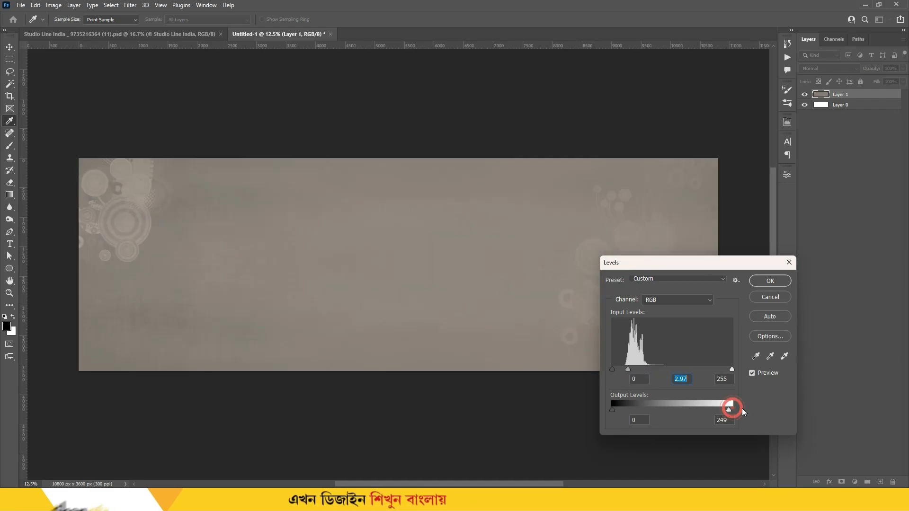
pyautogui.hotkey('ctrl', 'z')
pyautogui.moveTo(613, 410); pyautogui.dragTo(682, 410)
pyautogui.click(771, 295)
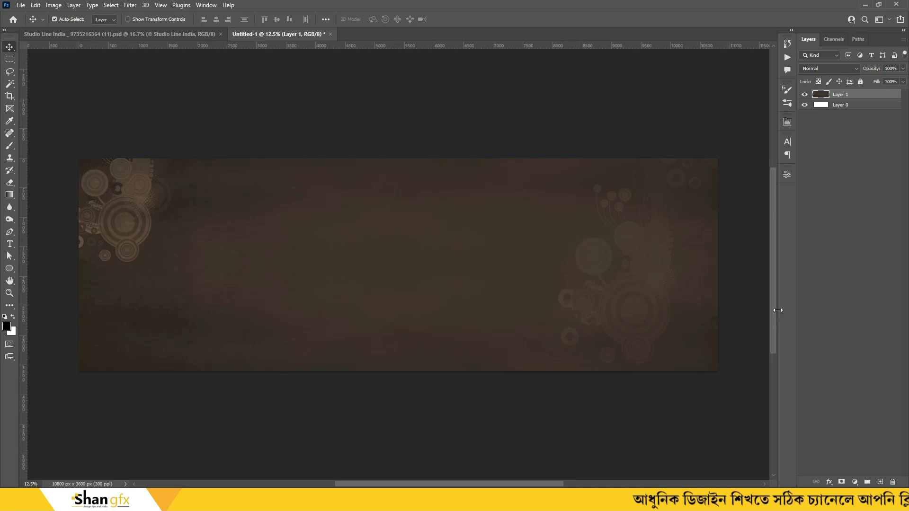
# - Duplicate the brown background layer and desaturate the copy
pyautogui.hotkey('ctrl', 'j')
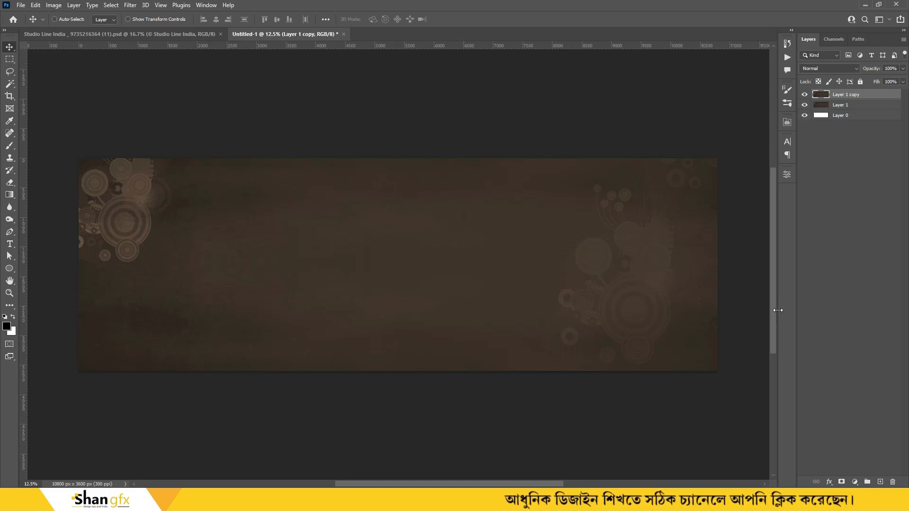
pyautogui.hotkey('ctrl', 'shift', 'u')
pyautogui.press('ctrl')
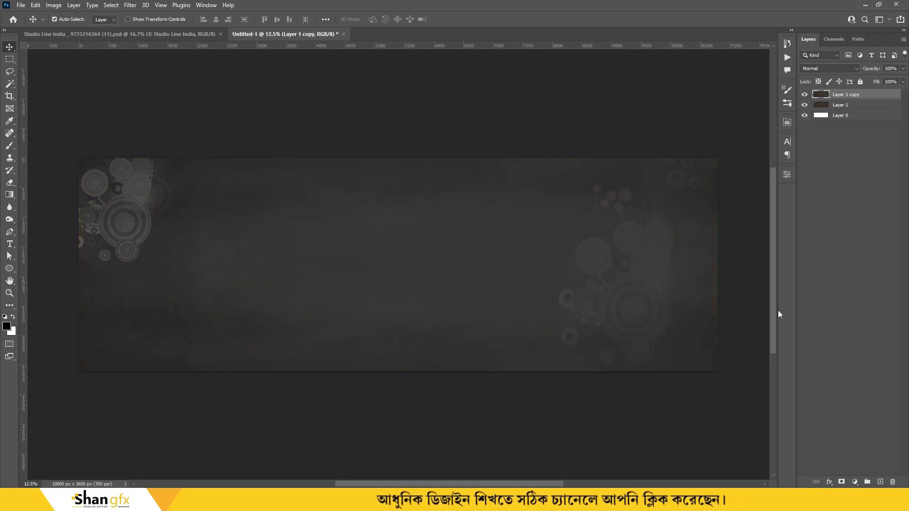
# - Brighten the desaturated copy with Levels, using midtones 3.22 and white input 222, and adjust the output black level
pyautogui.hotkey('ctrl', 'l')
pyautogui.moveTo(671, 369); pyautogui.dragTo(626, 368)
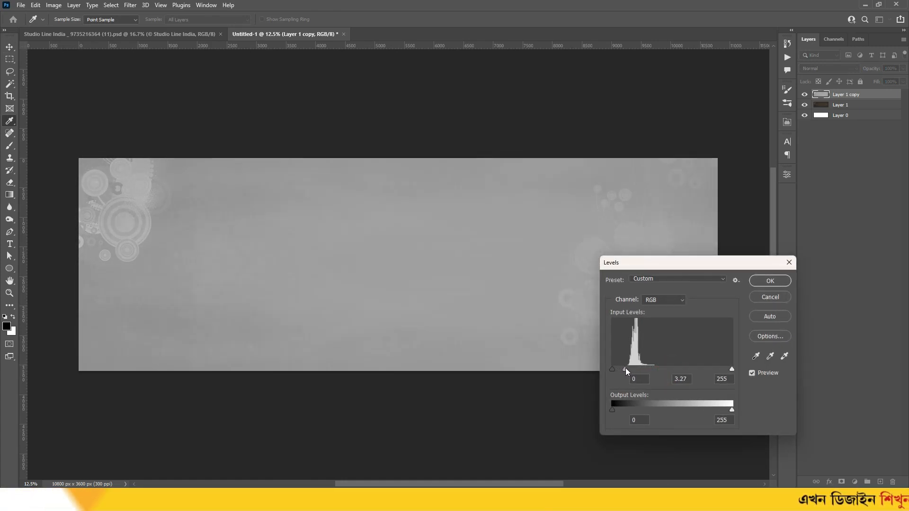
pyautogui.moveTo(732, 368); pyautogui.dragTo(716, 369)
pyautogui.moveTo(612, 410); pyautogui.dragTo(615, 412)
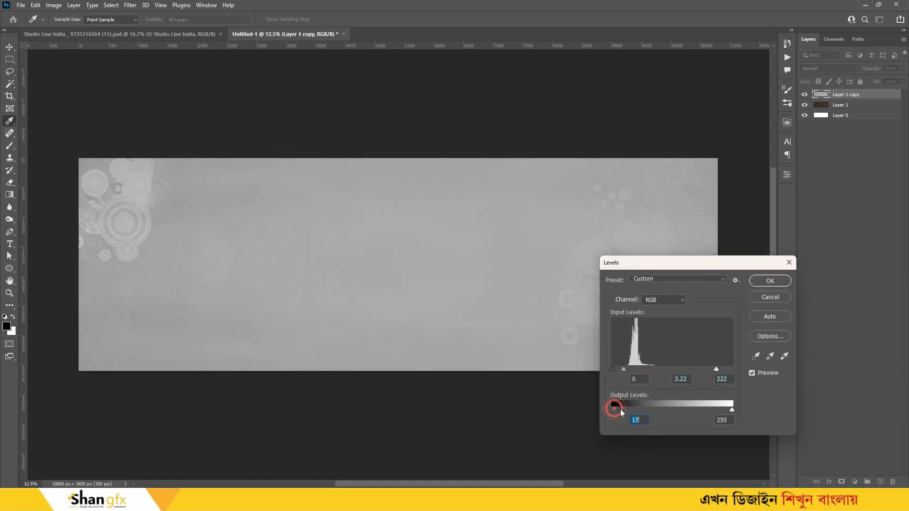
pyautogui.click(762, 282)
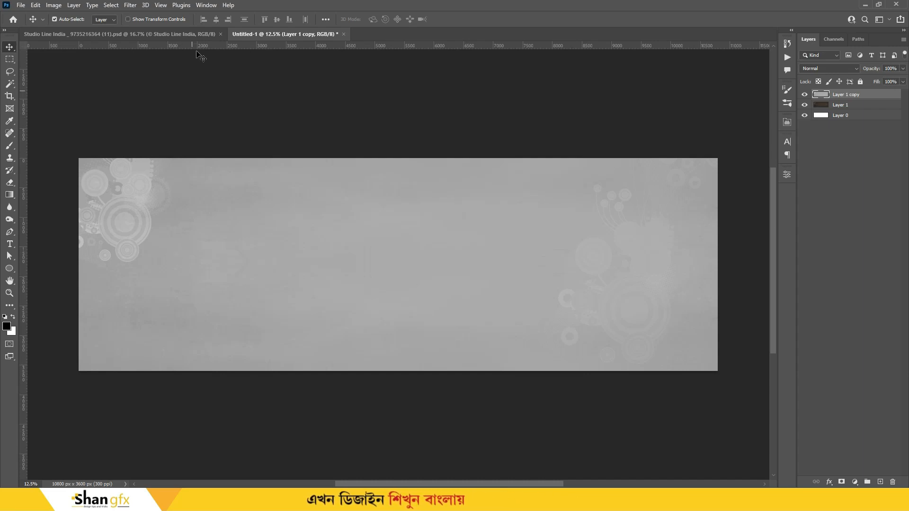
# - Copy the frame file's black ink splash into Untitled-1, rotate it about 11.8°, scale it to about 128%, and place it over the canvas's left half
pyautogui.click(190, 34)
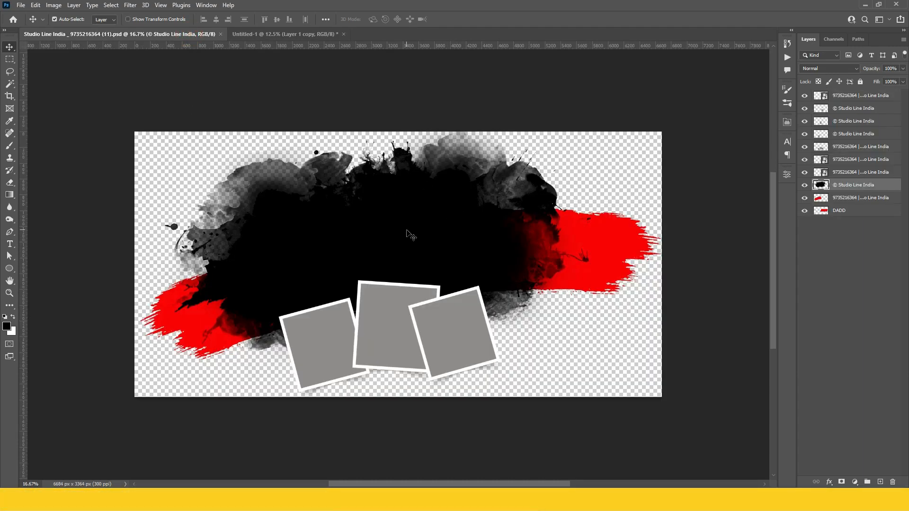
pyautogui.moveTo(411, 206)
pyautogui.mouseDown()
pyautogui.moveTo(291, 35)
pyautogui.moveTo(279, 254)
pyautogui.moveTo(291, 257)
pyautogui.mouseUp()
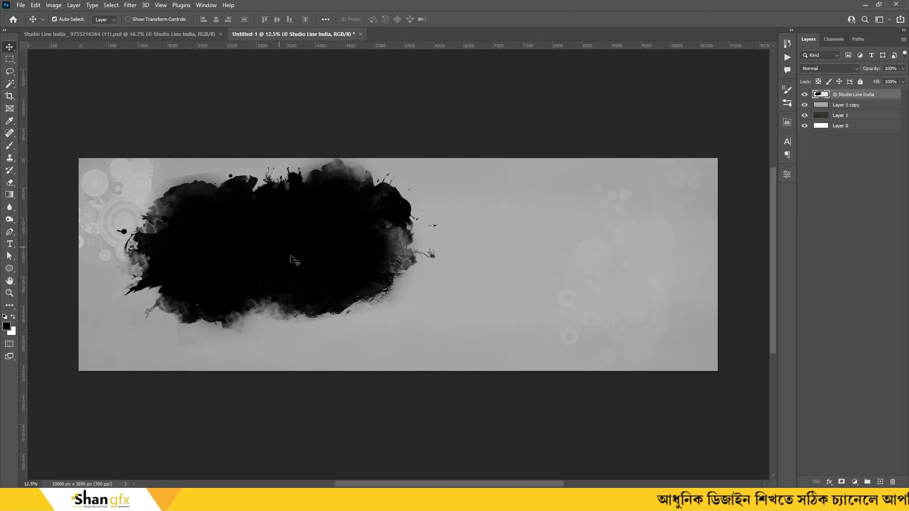
pyautogui.hotkey('ctrl', 't')
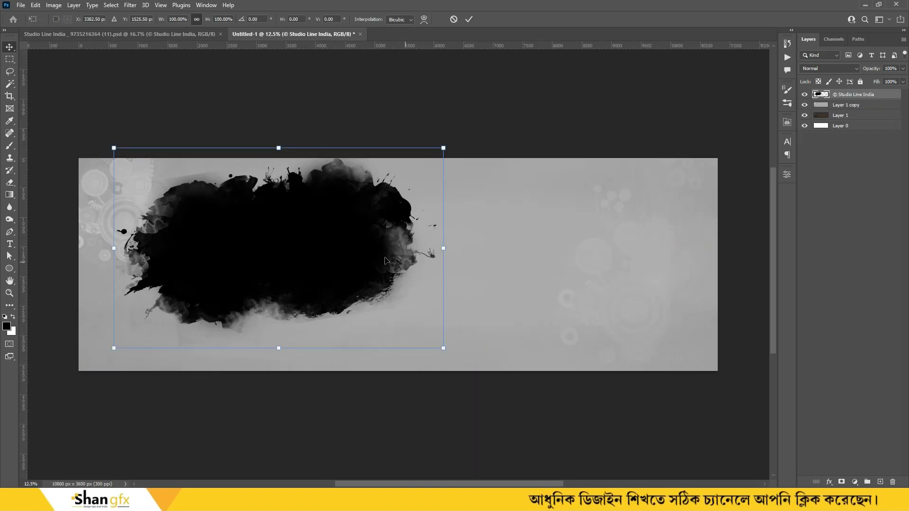
pyautogui.moveTo(336, 236); pyautogui.dragTo(320, 260)
pyautogui.moveTo(469, 238); pyautogui.dragTo(465, 281)
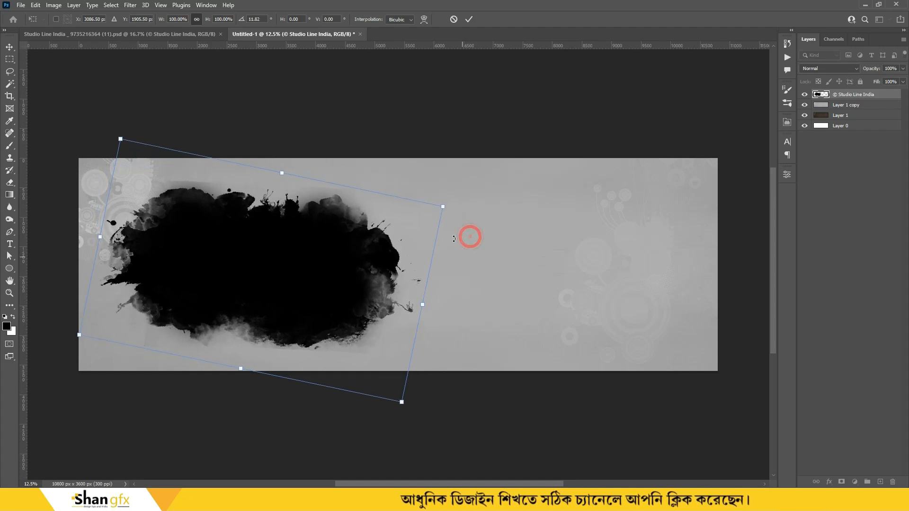
pyautogui.moveTo(443, 207); pyautogui.dragTo(493, 187)
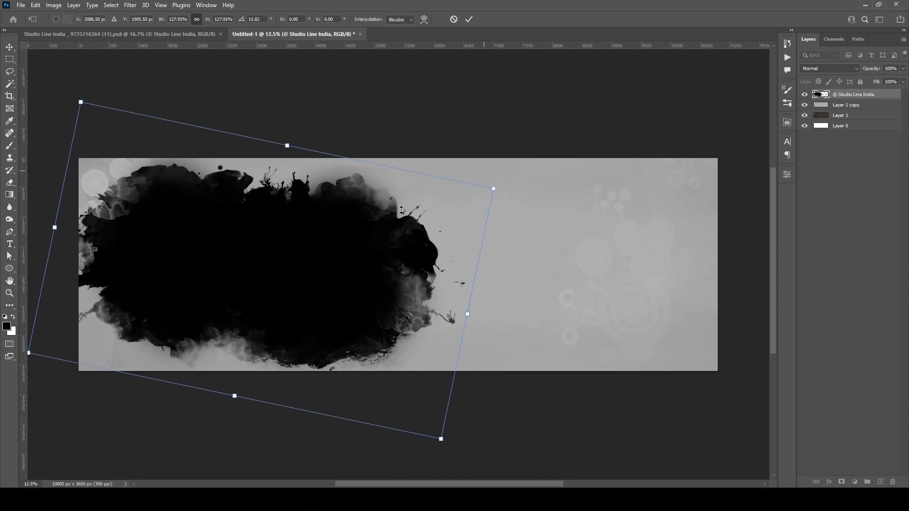
pyautogui.moveTo(358, 236); pyautogui.dragTo(373, 224)
pyautogui.doubleClick(362, 247)
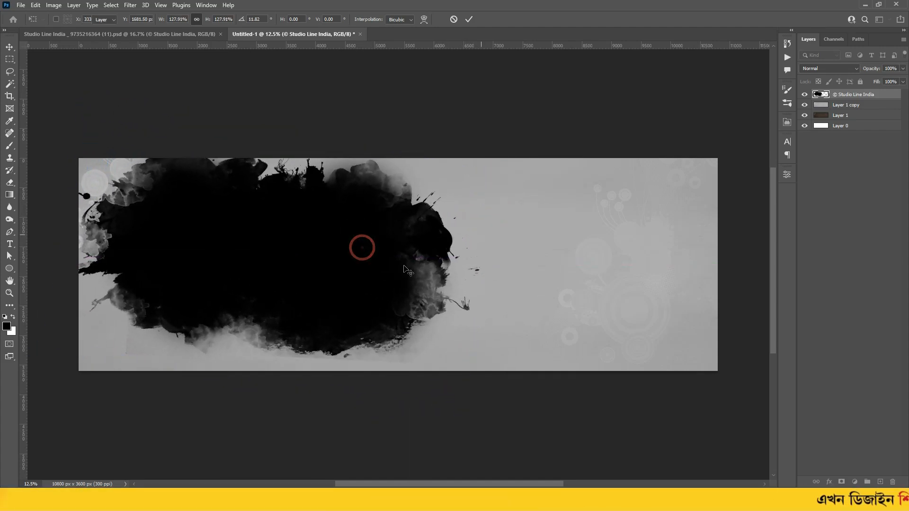
pyautogui.click(839, 105)
pyautogui.hotkey('ctrl', 't')
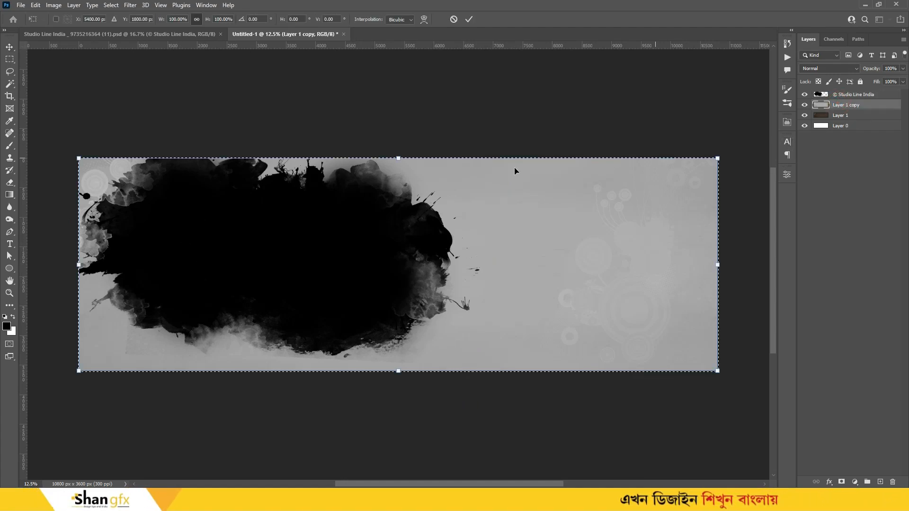
pyautogui.press('Return')
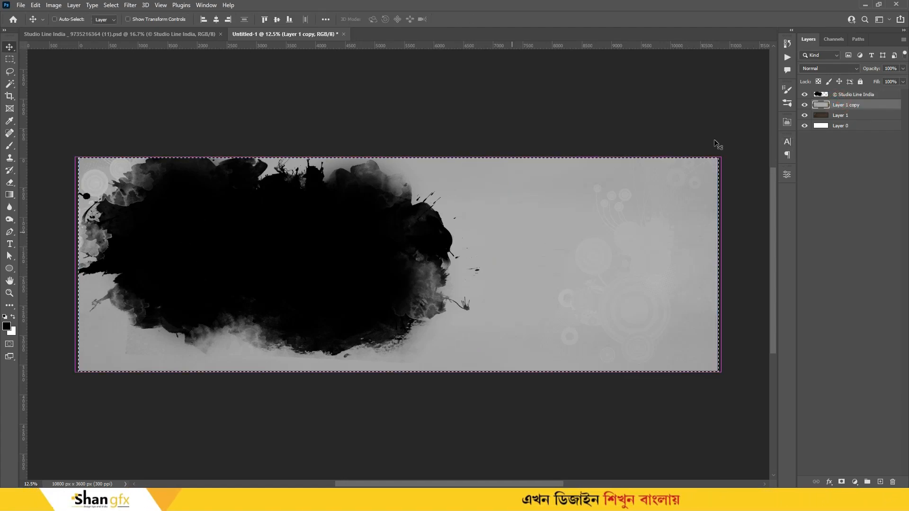
# - Place a vertical guide at the canvas's horizontal centre using Layer 0's transform bounds, clear the selection, and show the guides
pyautogui.click(838, 125)
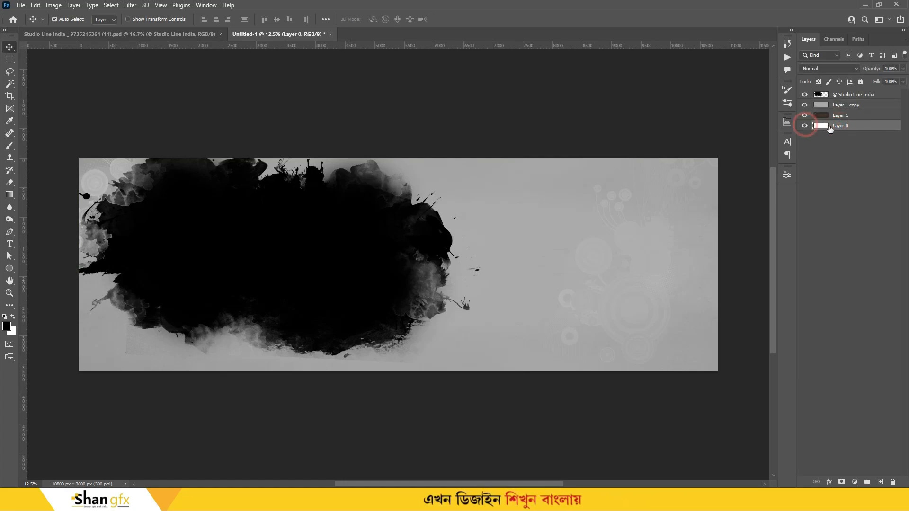
pyautogui.hotkey('ctrl', 'a')
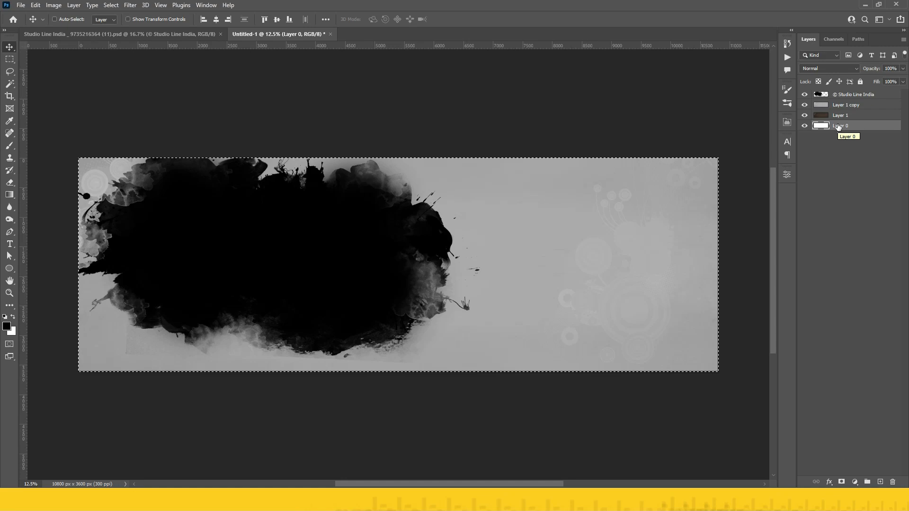
pyautogui.hotkey('ctrl', 't')
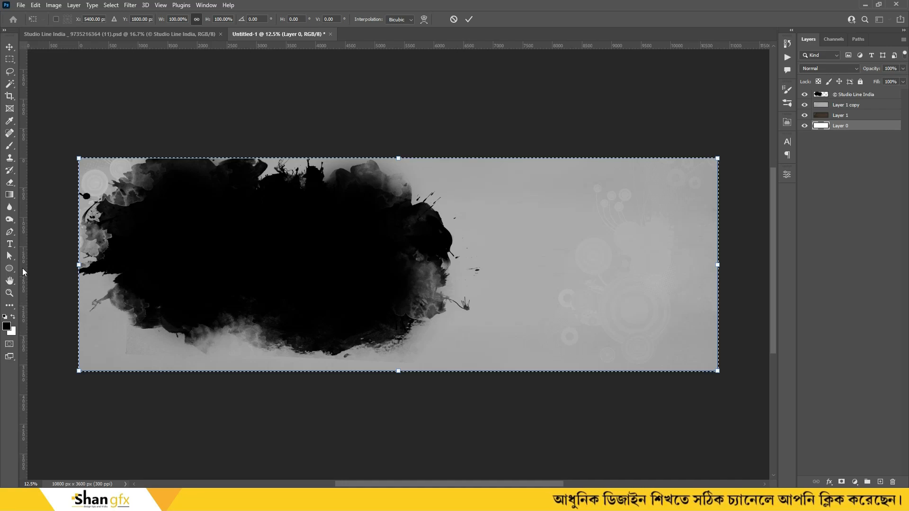
pyautogui.moveTo(22, 264); pyautogui.dragTo(395, 241)
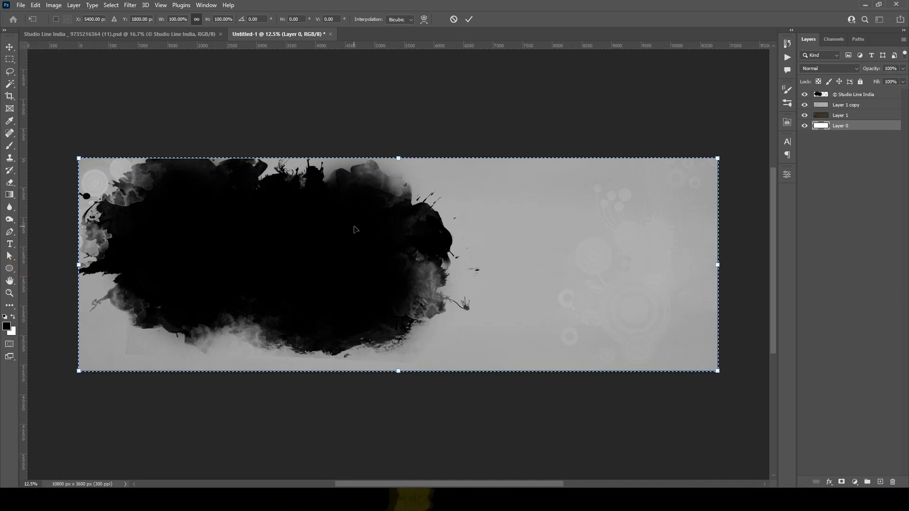
pyautogui.press('Return')
pyautogui.hotkey('ctrl', 'd')
pyautogui.hotkey('ctrl', ';')
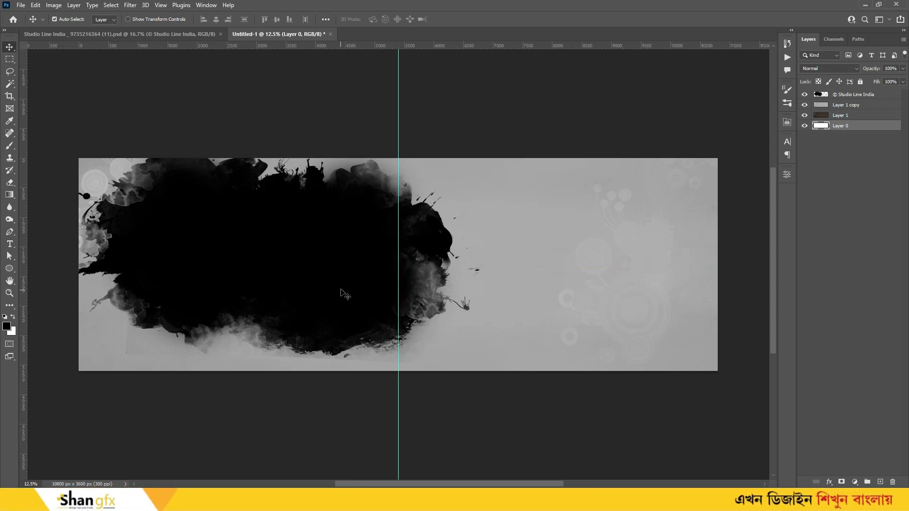
# - Shrink the black ink splash non-proportionally and position it to fit the canvas's left half, up to the centre guide
pyautogui.click(339, 262)
pyautogui.hotkey('ctrl', 't')
pyautogui.moveTo(339, 242); pyautogui.dragTo(368, 246)
pyautogui.hotkey('ctrl', 'z')
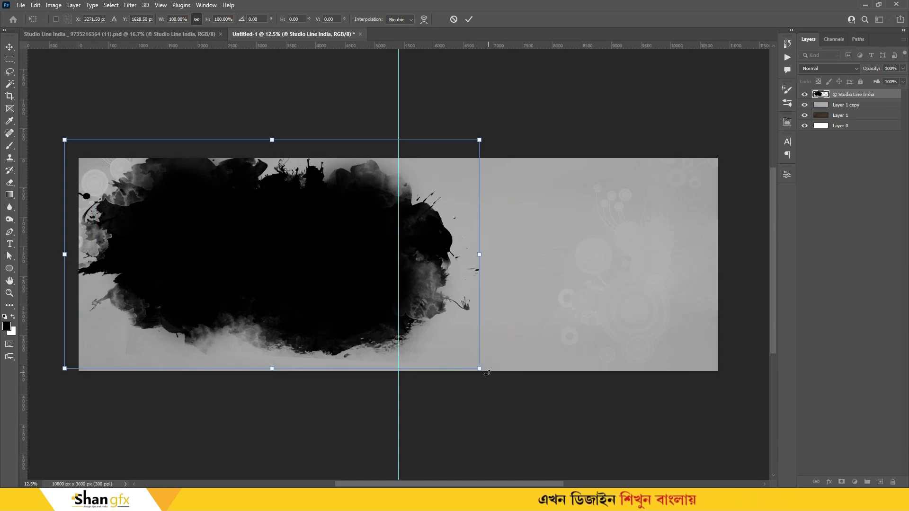
pyautogui.moveTo(481, 368)
pyautogui.mouseDown()
pyautogui.moveTo(452, 354)
pyautogui.moveTo(396, 351)
pyautogui.moveTo(406, 362)
pyautogui.mouseUp()
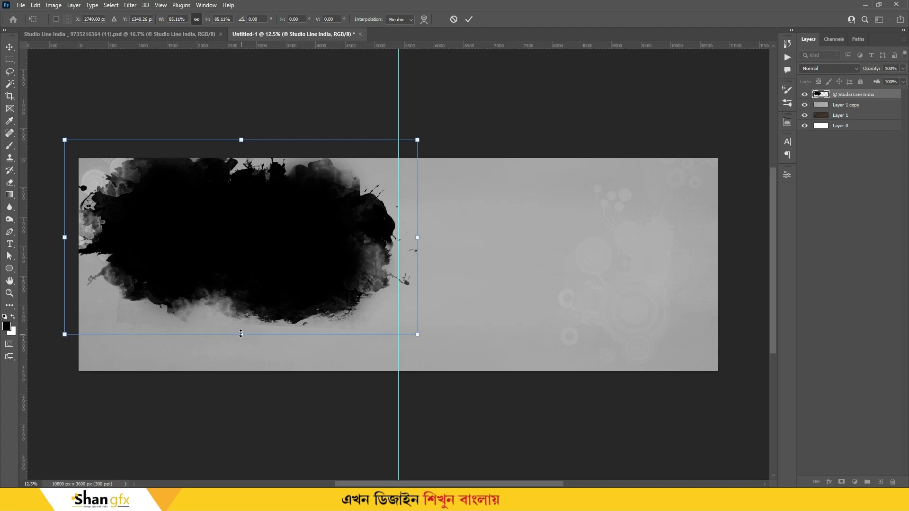
pyautogui.moveTo(241, 333); pyautogui.dragTo(241, 359)
pyautogui.moveTo(306, 287); pyautogui.dragTo(311, 303)
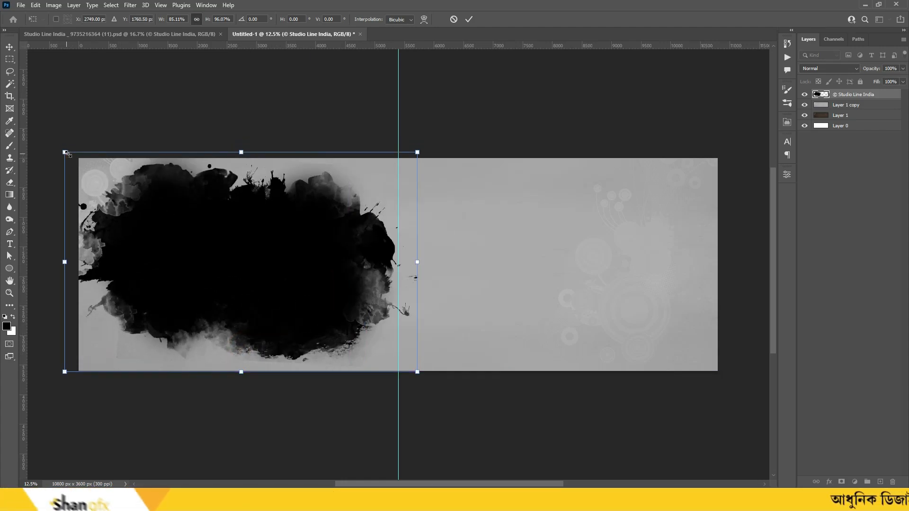
pyautogui.moveTo(66, 153); pyautogui.dragTo(73, 157)
pyautogui.doubleClick(312, 274)
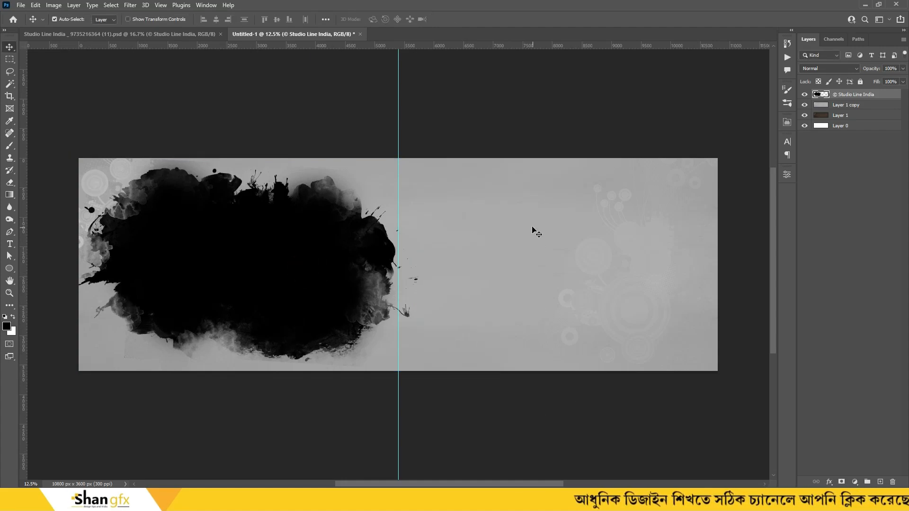
# - Open the brush-stroke frame file numbered (42) from the AlbumX_PSD Frame folder
pyautogui.moveTo(506, 499)
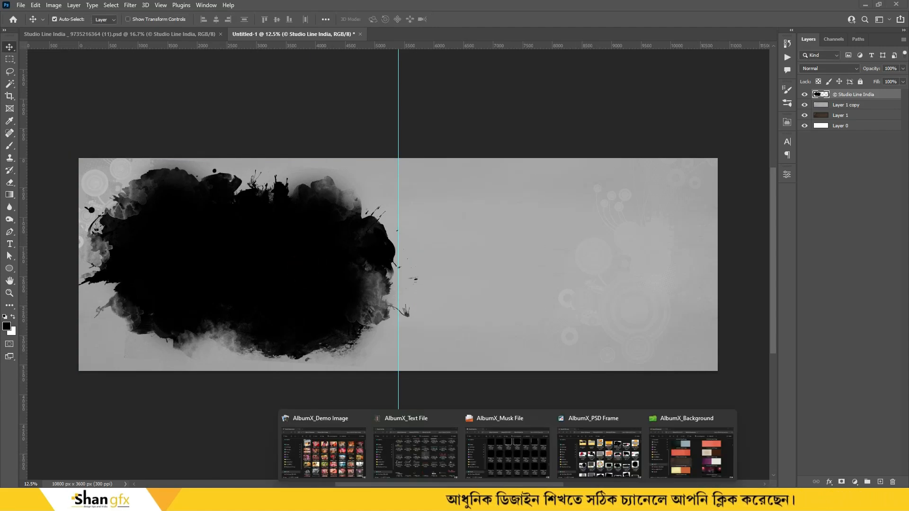
pyautogui.moveTo(476, 463)
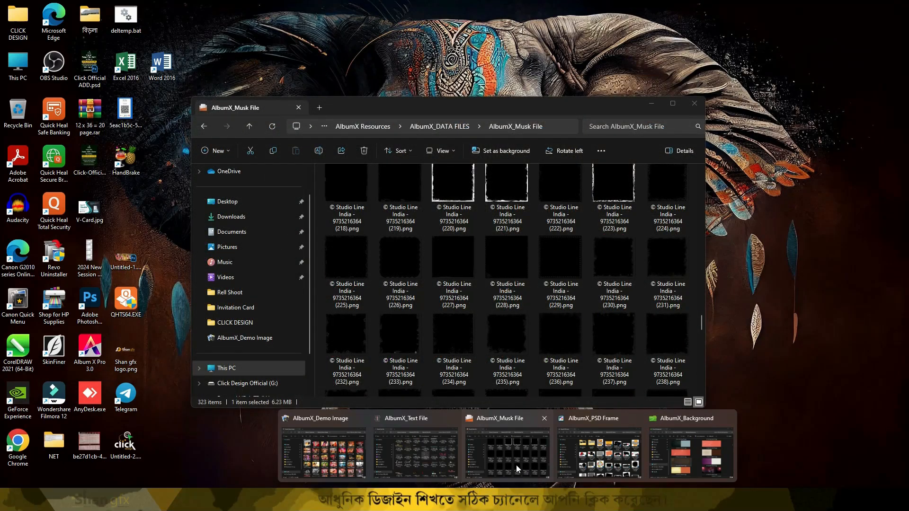
pyautogui.click(635, 456)
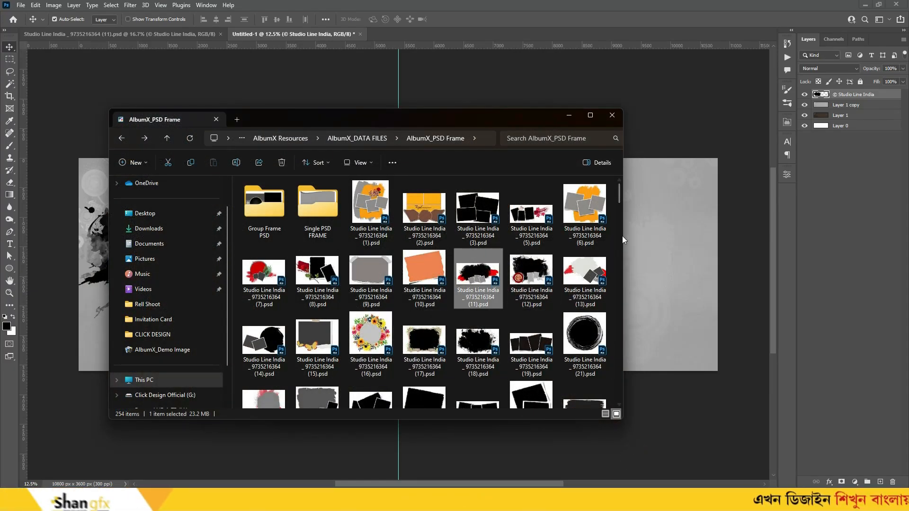
pyautogui.moveTo(620, 196); pyautogui.dragTo(621, 227)
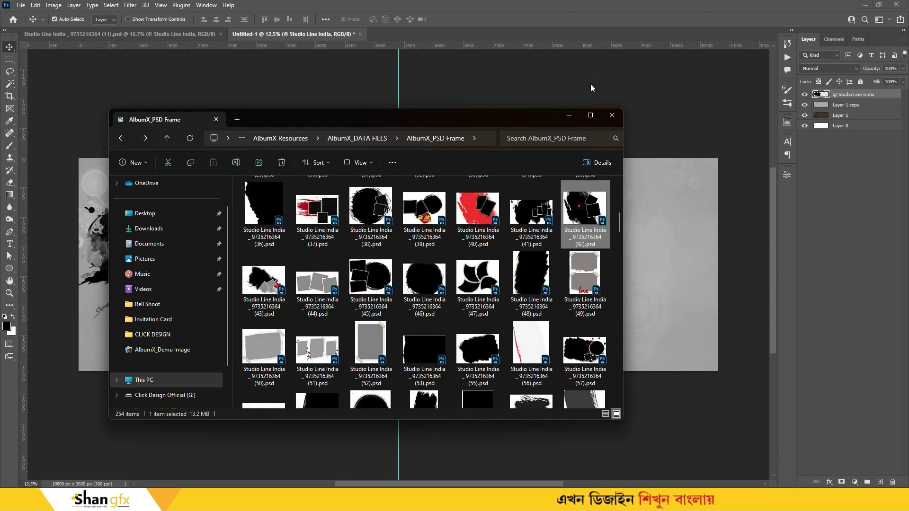
pyautogui.doubleClick(585, 201)
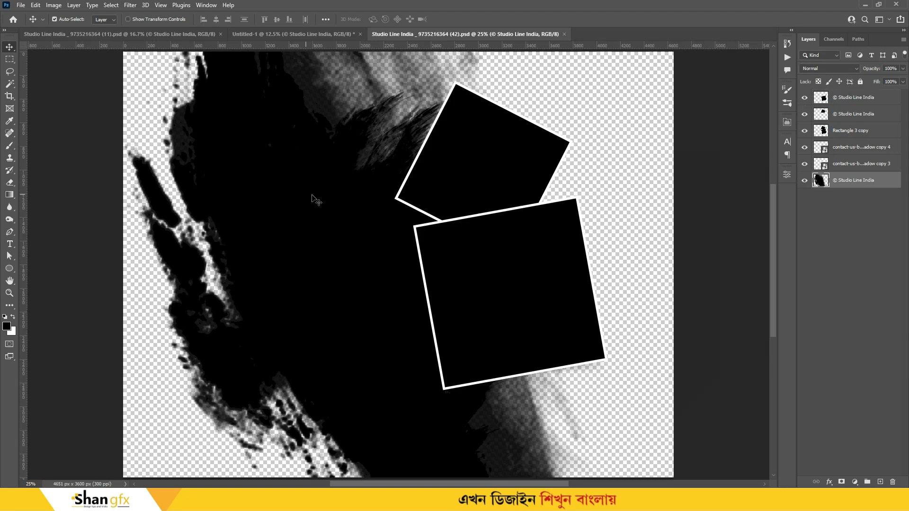
# - Copy the black brush-stroke shape from frame file (42) into Untitled-1, placing it over the canvas's right end and enlarging it slightly
pyautogui.moveTo(297, 165); pyautogui.dragTo(140, 35)
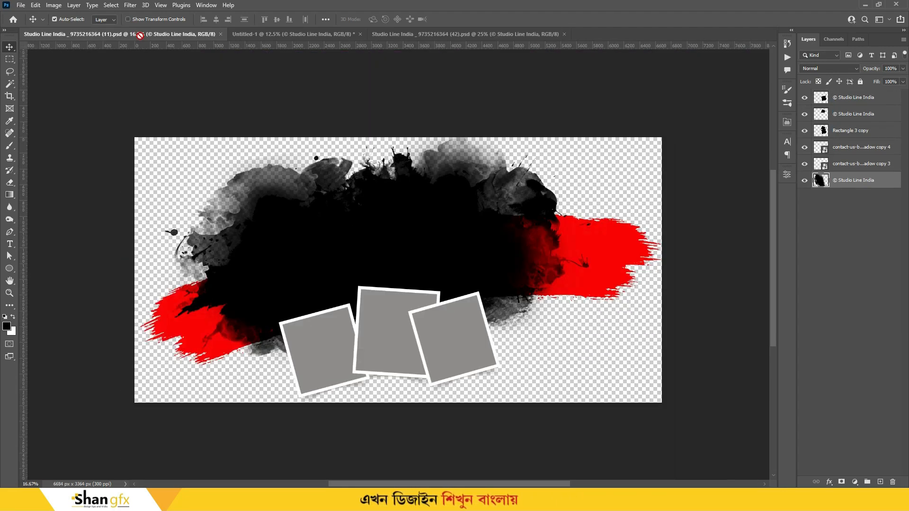
pyautogui.moveTo(299, 43); pyautogui.dragTo(665, 264)
pyautogui.hotkey('ctrl', 't')
pyautogui.moveTo(708, 314); pyautogui.dragTo(572, 271)
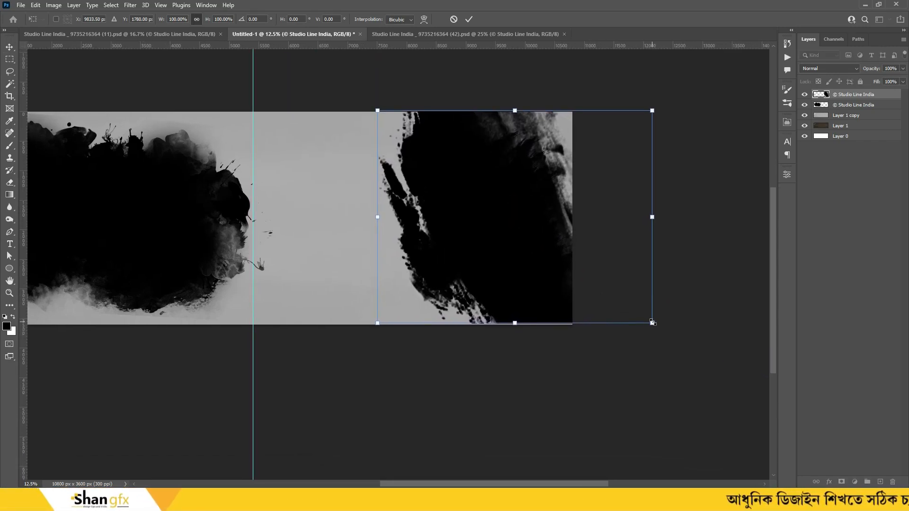
pyautogui.moveTo(653, 322); pyautogui.dragTo(656, 324)
pyautogui.moveTo(548, 213); pyautogui.dragTo(525, 27)
pyautogui.doubleClick(501, 183)
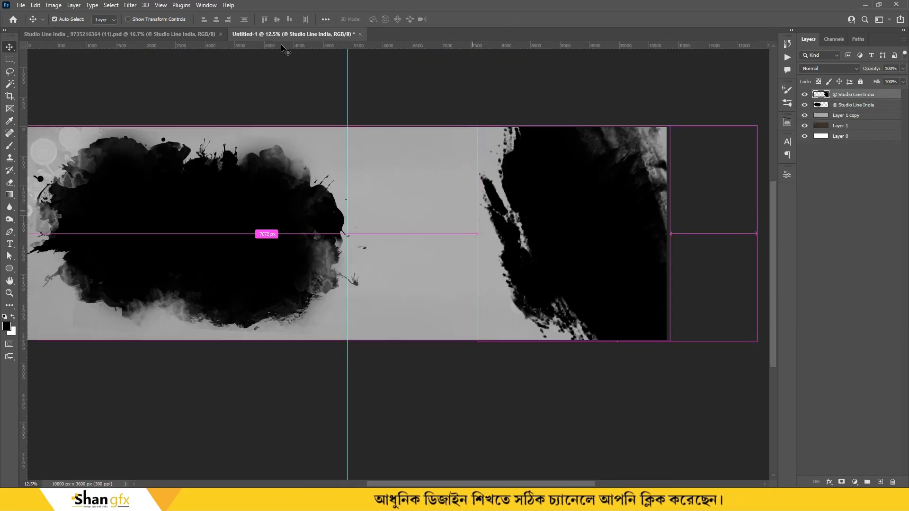
# - In frame file (11), select the three tilted photo frames with their accompanying shadow layers and group them
pyautogui.moveTo(284, 49)
pyautogui.mouseDown()
pyautogui.moveTo(265, 35)
pyautogui.moveTo(200, 34)
pyautogui.moveTo(346, 172)
pyautogui.mouseUp()
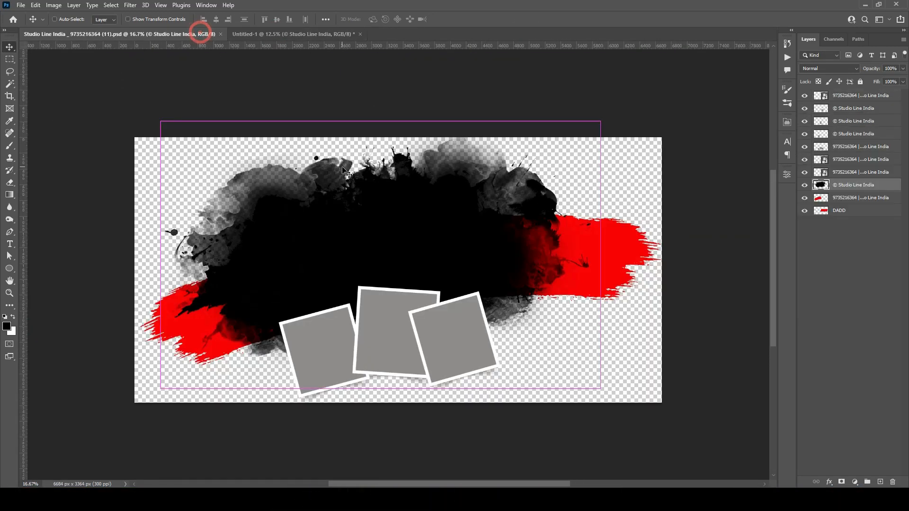
pyautogui.click(314, 34)
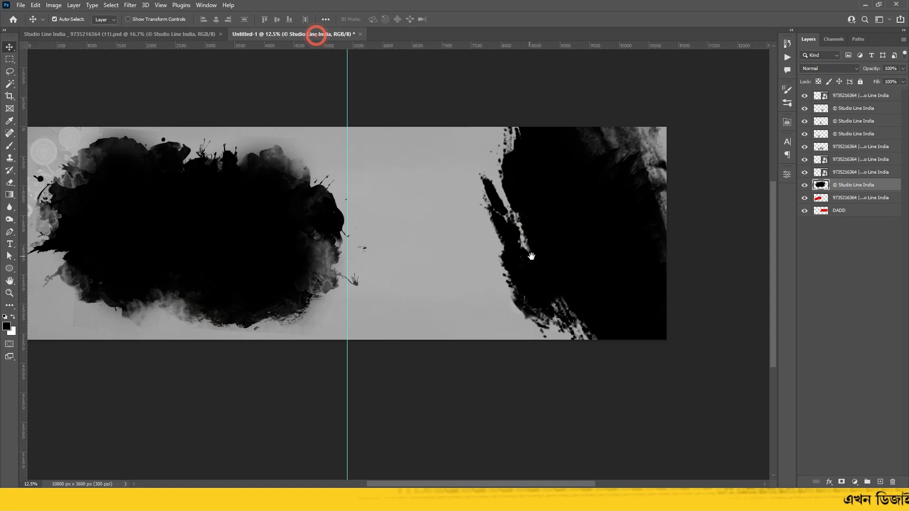
pyautogui.click(173, 32)
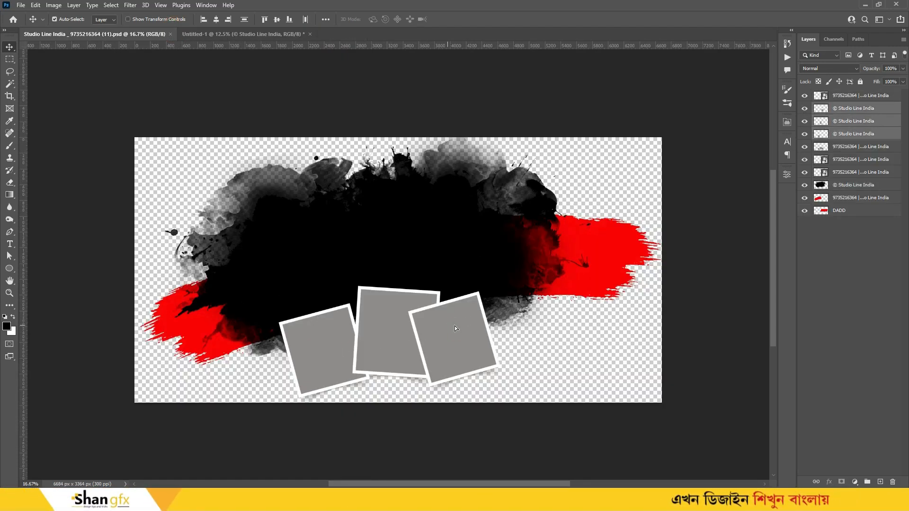
pyautogui.moveTo(456, 329); pyautogui.dragTo(728, 236)
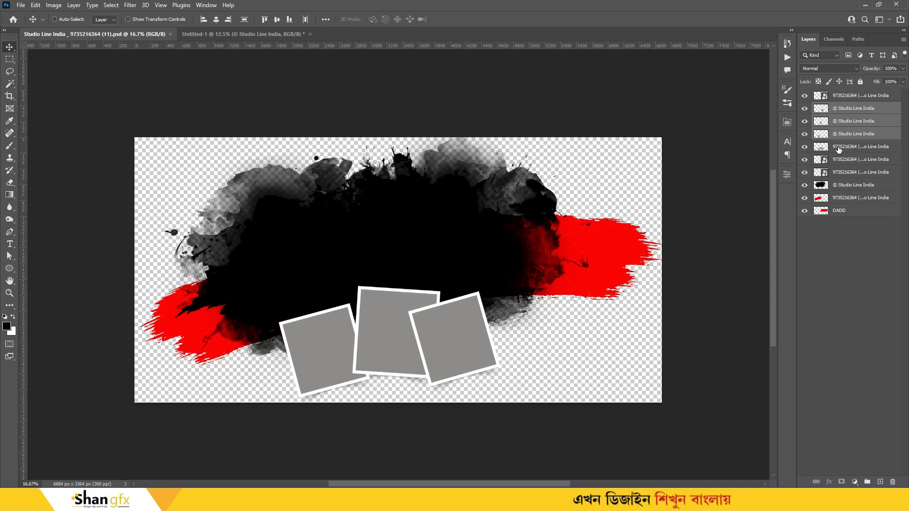
pyautogui.click(805, 147)
pyautogui.click(804, 148)
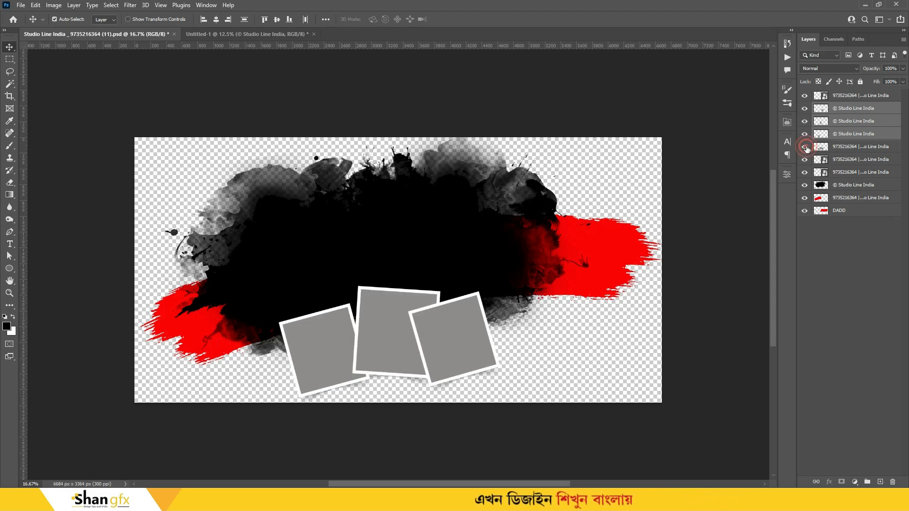
pyautogui.click(805, 160)
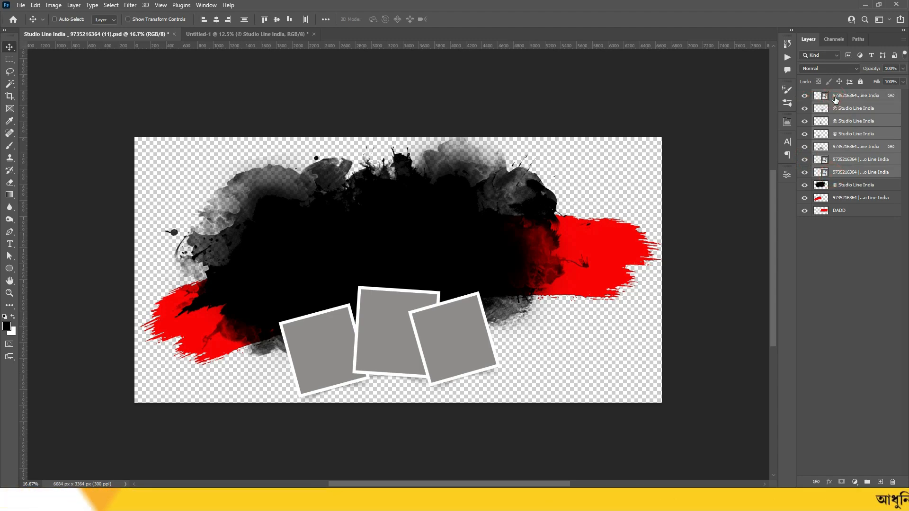
pyautogui.hotkey('ctrl', 'g')
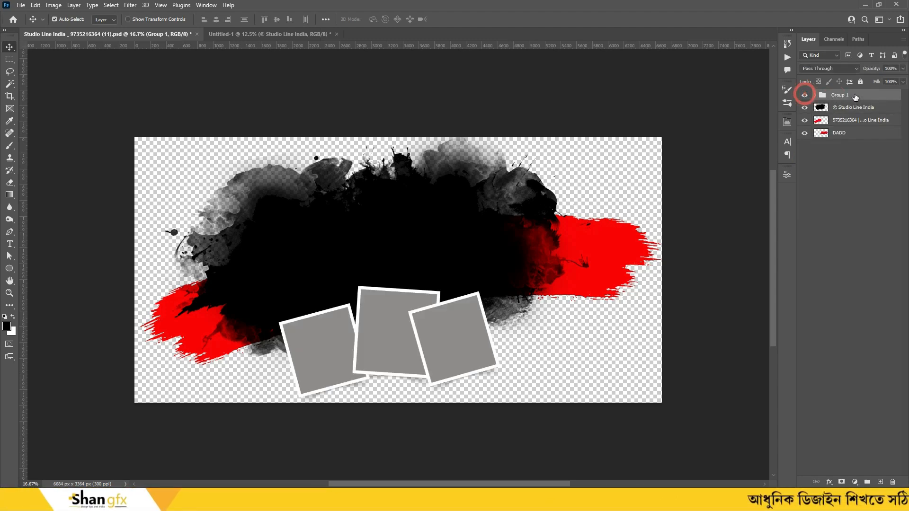
# - Copy the photo-frame group into Untitled-1, place it just right of the centre guide, and enlarge it to about 126%, then slightly more
pyautogui.moveTo(854, 96); pyautogui.dragTo(459, 236)
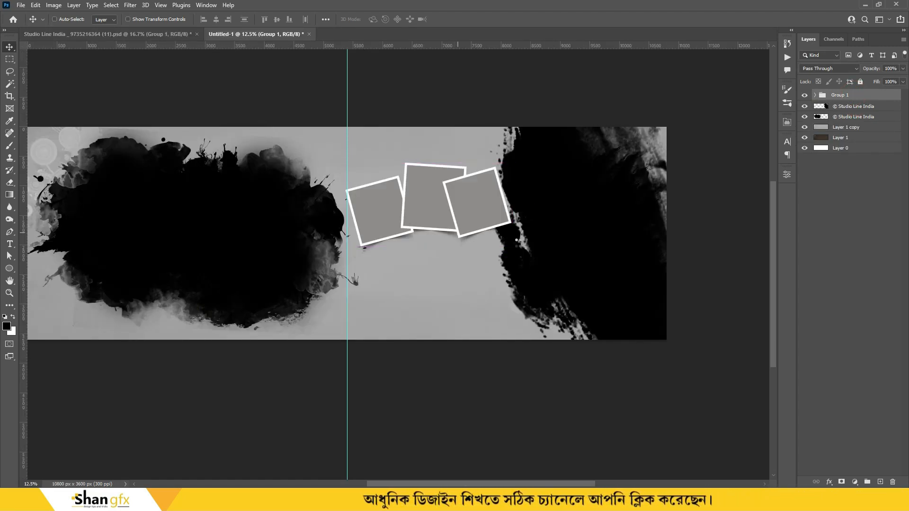
pyautogui.press('t')
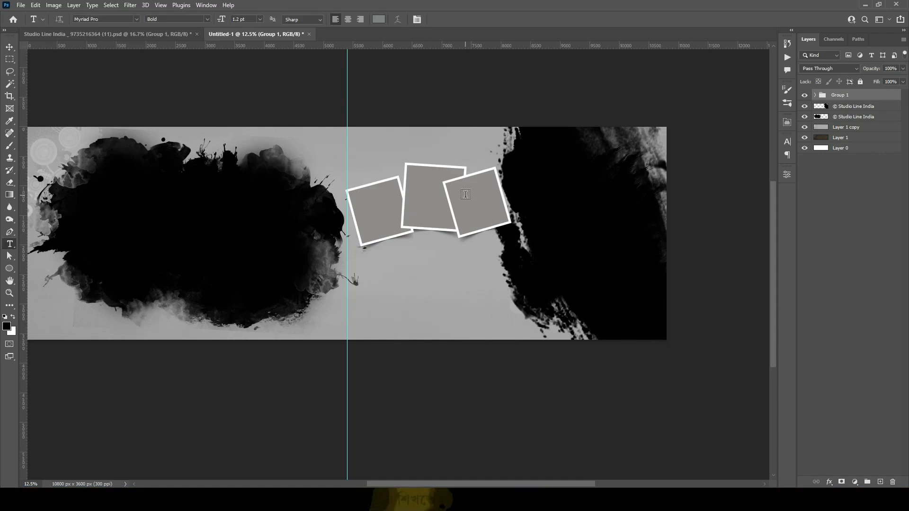
pyautogui.click(9, 47)
pyautogui.hotkey('ctrl', 't')
pyautogui.moveTo(511, 255); pyautogui.dragTo(513, 277)
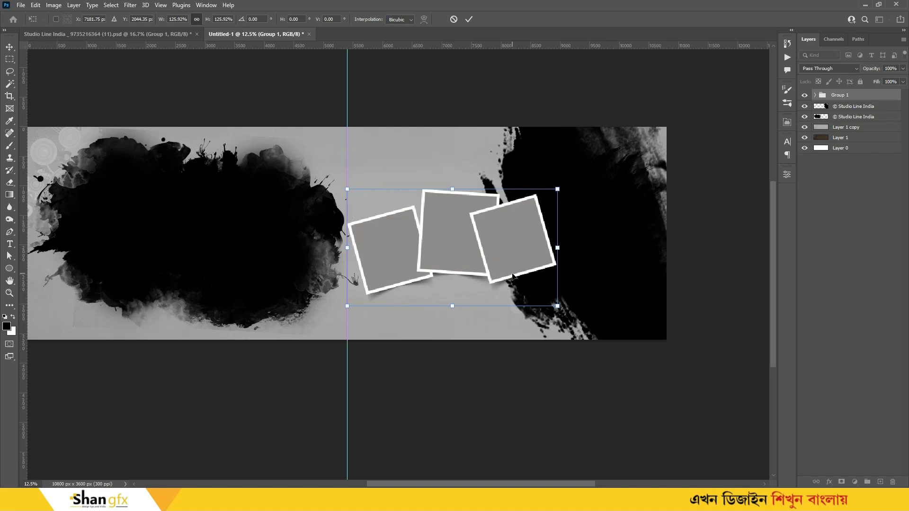
pyautogui.hotkey('ctrl', 't')
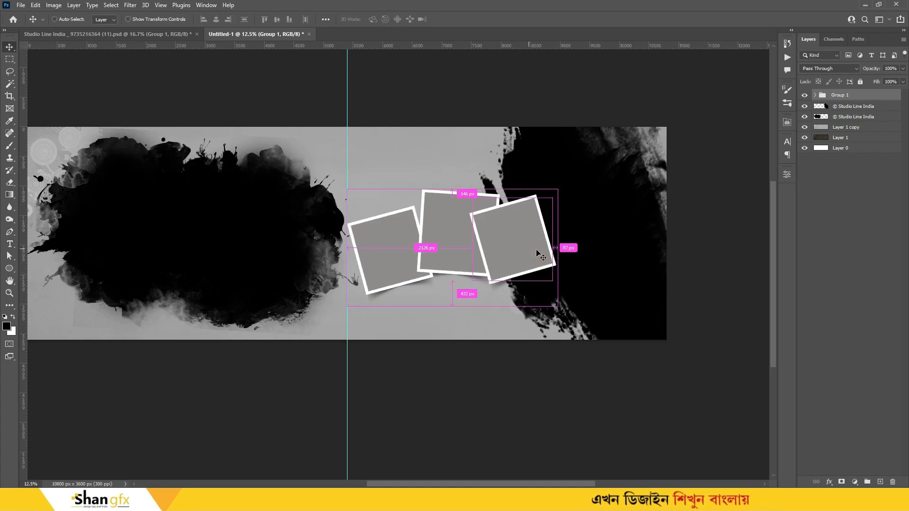
pyautogui.moveTo(558, 305); pyautogui.dragTo(571, 313)
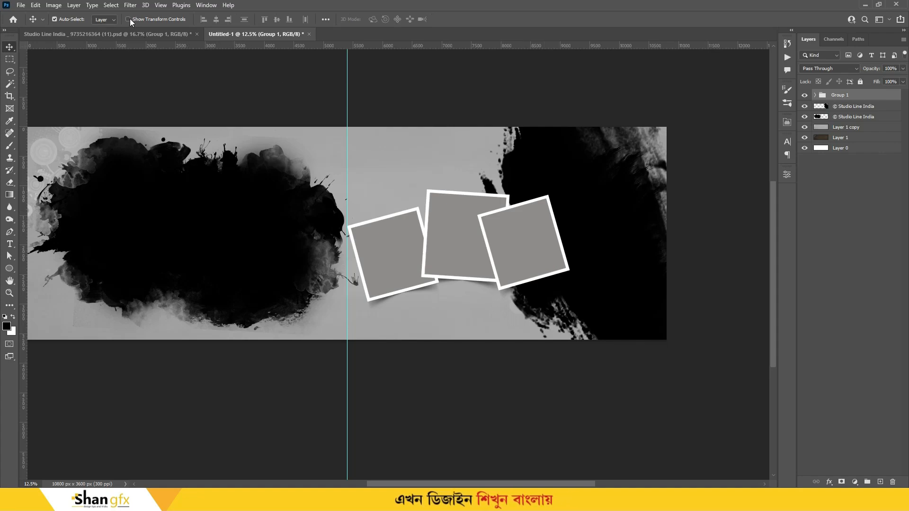
# - Try deleting the rightmost photo frame from the group, undo the deletion, and collapse the group
pyautogui.click(538, 236)
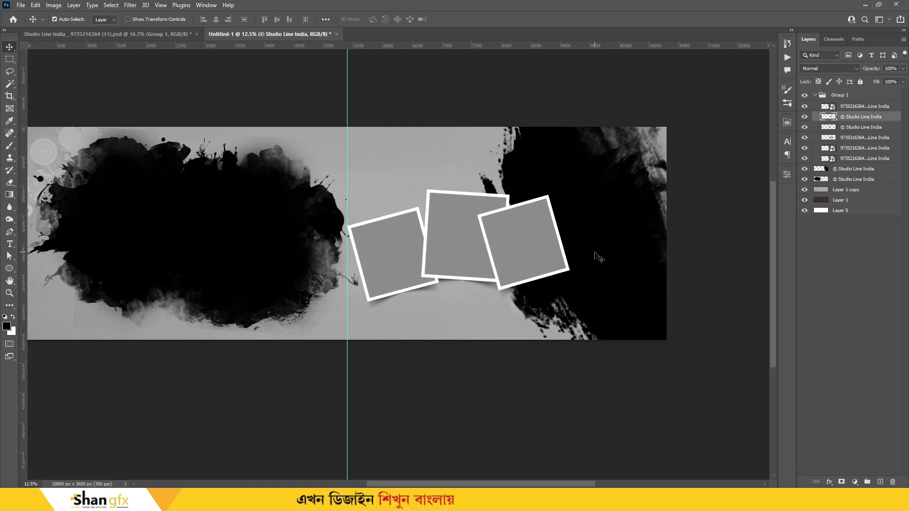
pyautogui.press('Delete')
pyautogui.click(529, 252)
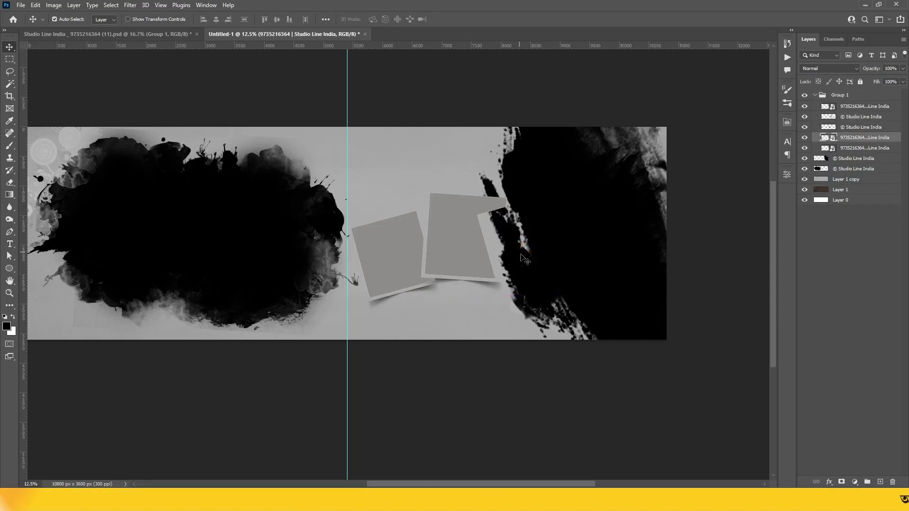
pyautogui.hotkey('ctrl', 'z')
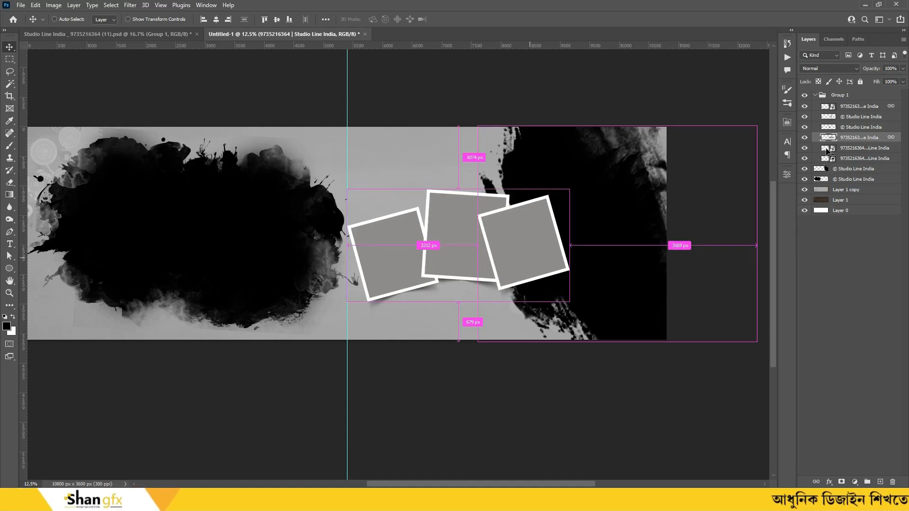
pyautogui.click(816, 96)
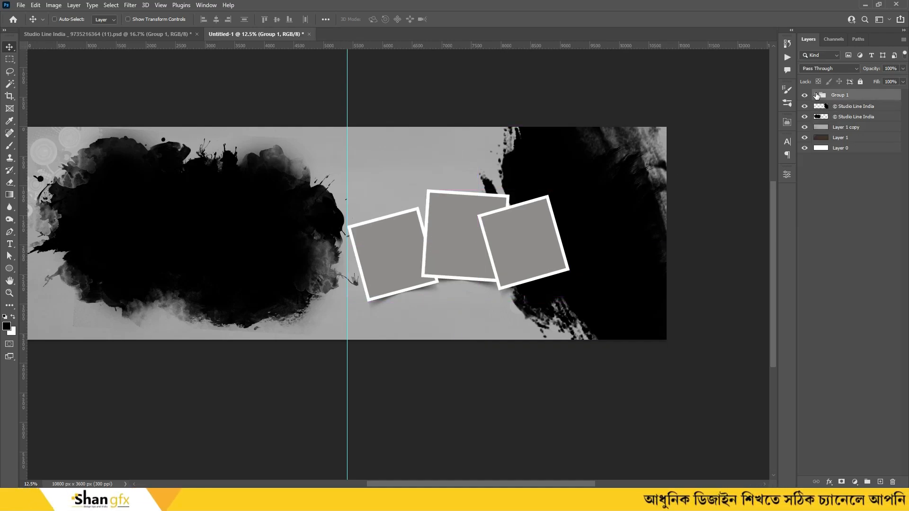
# - Enlarge the photo-frame group to about 105.5%, keeping its left edge against the centre guide
pyautogui.hotkey('ctrl', 't')
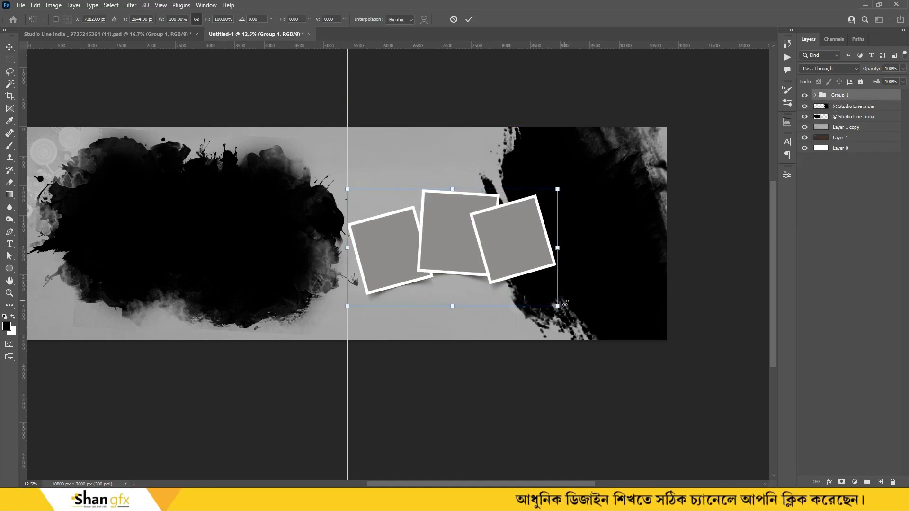
pyautogui.moveTo(557, 306); pyautogui.dragTo(569, 312)
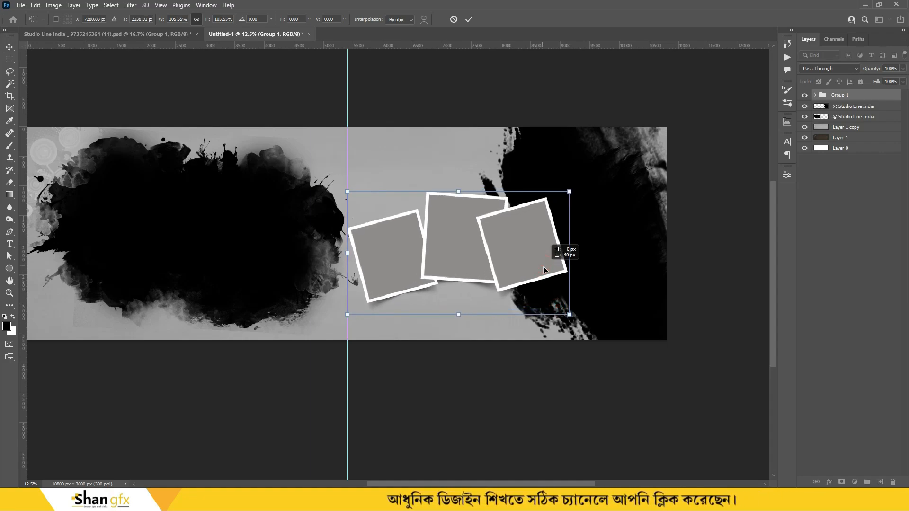
pyautogui.doubleClick(544, 255)
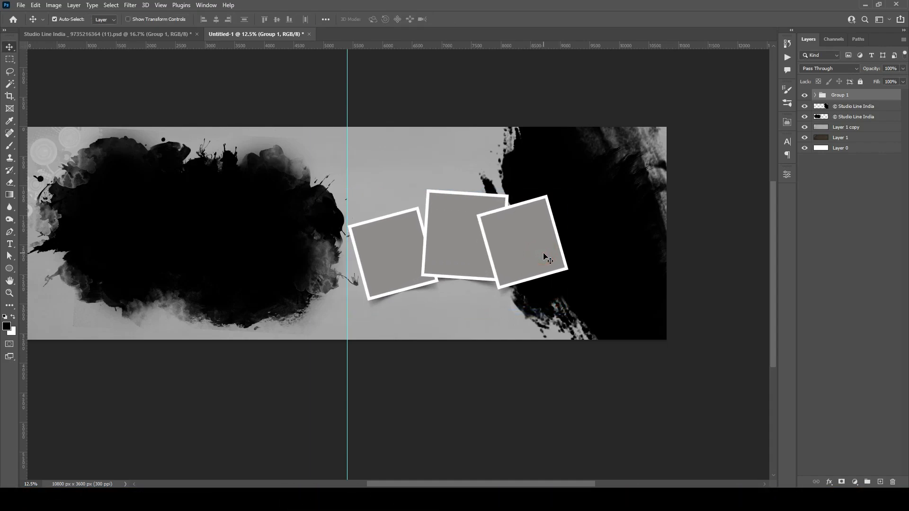
# - Shift the black brush-stroke shape at the canvas's right end slightly further right
pyautogui.moveTo(529, 274); pyautogui.dragTo(600, 294)
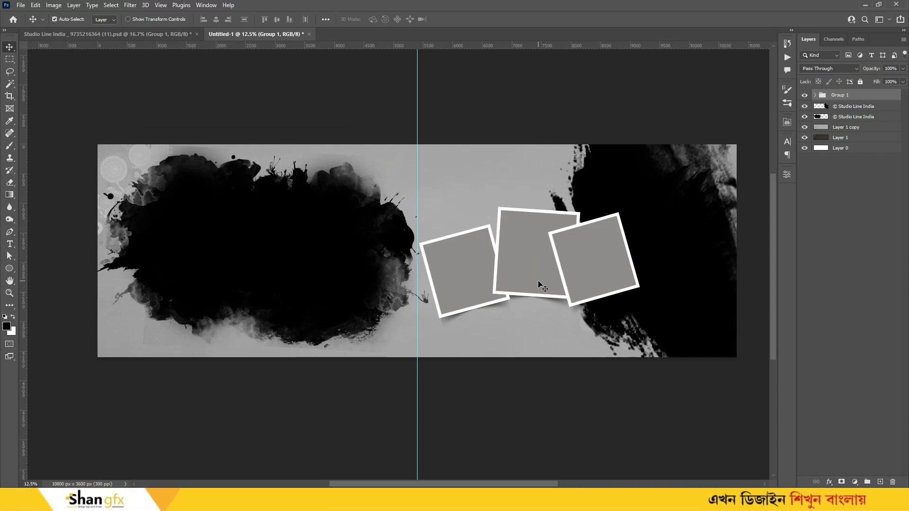
pyautogui.hscroll(1, 591, 258)
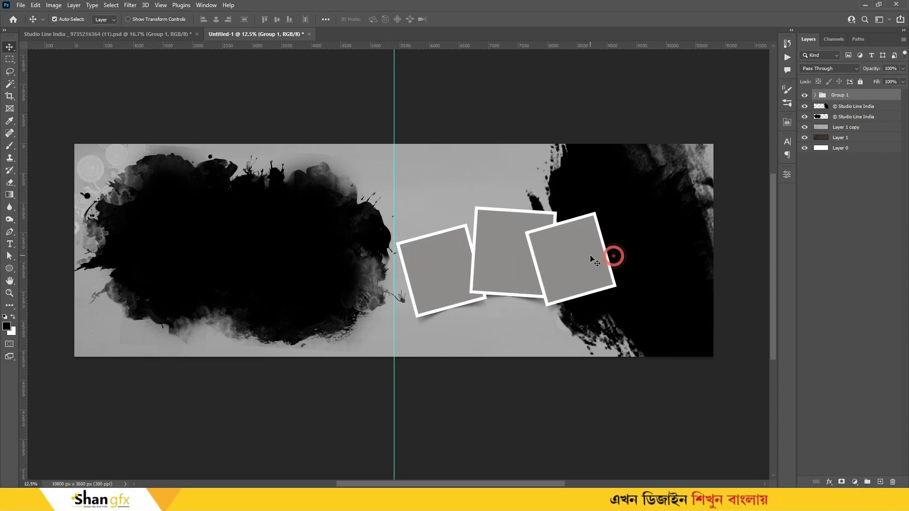
pyautogui.moveTo(644, 200); pyautogui.dragTo(639, 242)
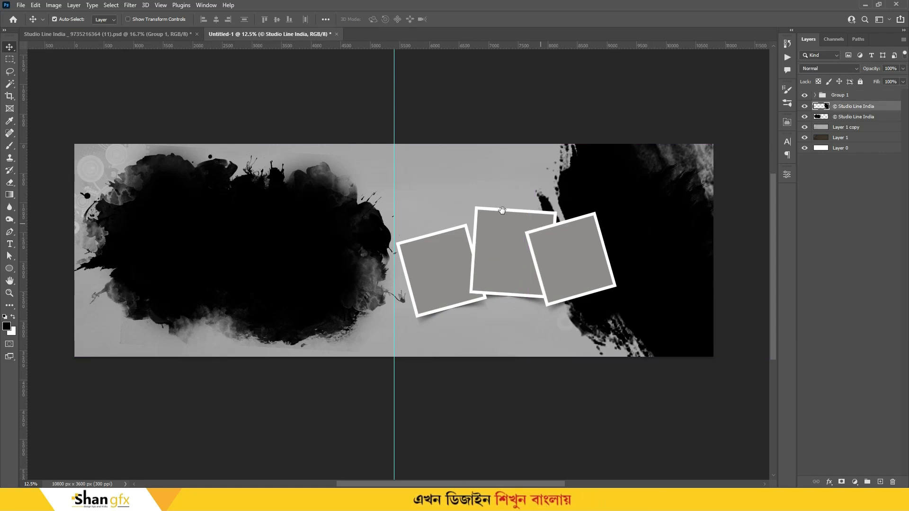
# - Copy the red brush-stroke layer DADD from frame file (11) into Untitled-1, placing it below the photo frames
pyautogui.hotkey('ctrl', 'Tab')
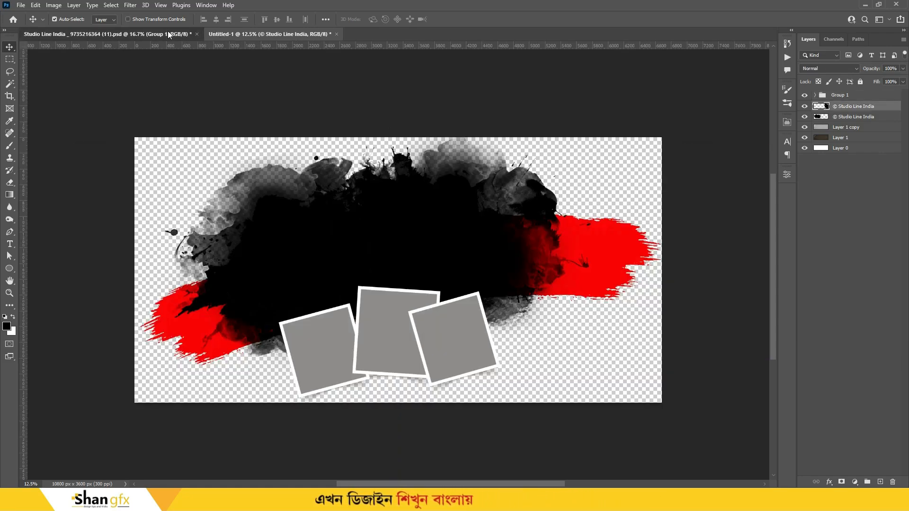
pyautogui.moveTo(297, 38); pyautogui.dragTo(451, 226)
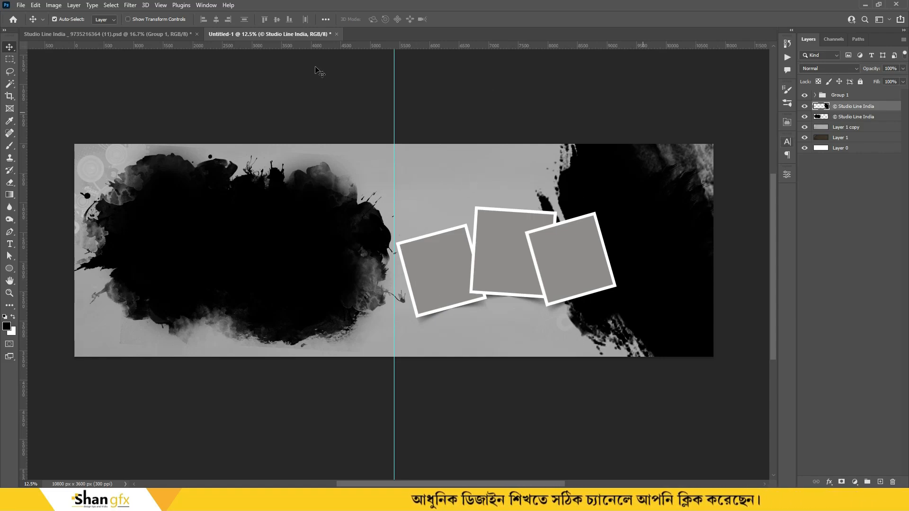
pyautogui.click(166, 34)
pyautogui.moveTo(610, 251); pyautogui.dragTo(298, 42)
pyautogui.moveTo(570, 337); pyautogui.dragTo(570, 336)
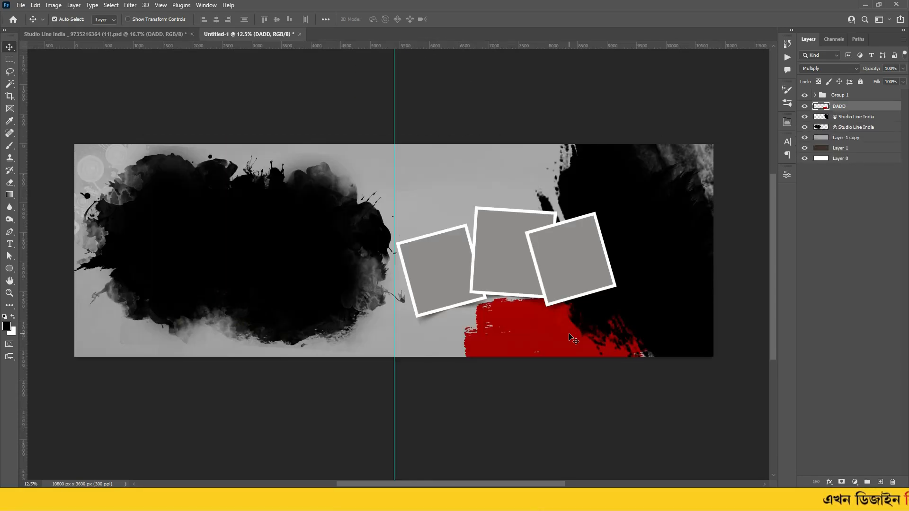
# - Enlarge the red brush stroke to about 127%, rotate it about -9°, and place it along the canvas's lower edge
pyautogui.hotkey('ctrl', 't')
pyautogui.moveTo(695, 312); pyautogui.dragTo(675, 348)
pyautogui.moveTo(626, 333); pyautogui.dragTo(496, 370)
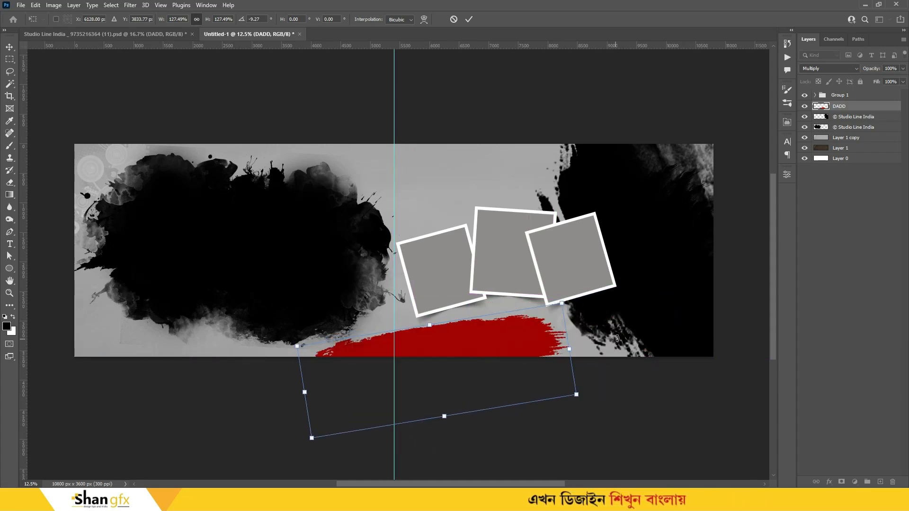
pyautogui.moveTo(617, 338); pyautogui.dragTo(619, 331)
pyautogui.doubleClick(529, 340)
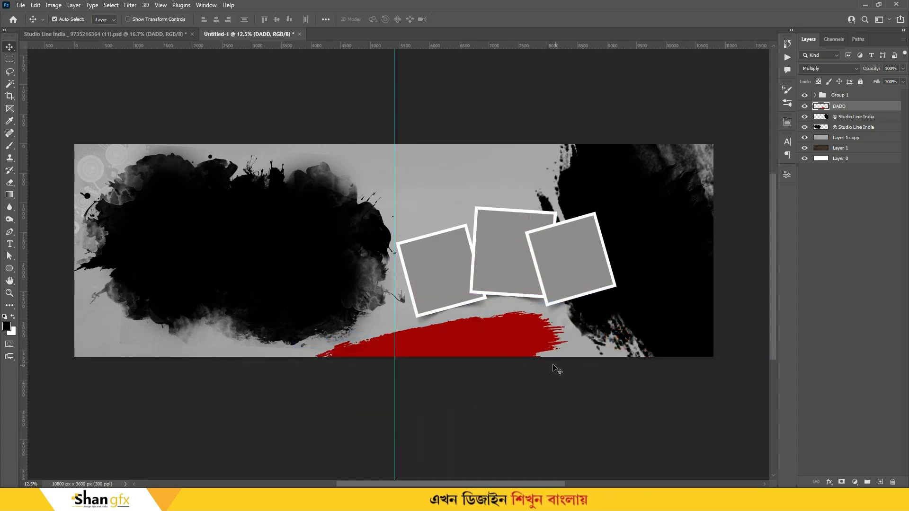
# - Try adding a horizontally flipped copy of the red brush stroke toward the canvas's right end, and discard the copy
pyautogui.hotkey('ctrl', 't')
pyautogui.rightClick(499, 344)
pyautogui.click(517, 320)
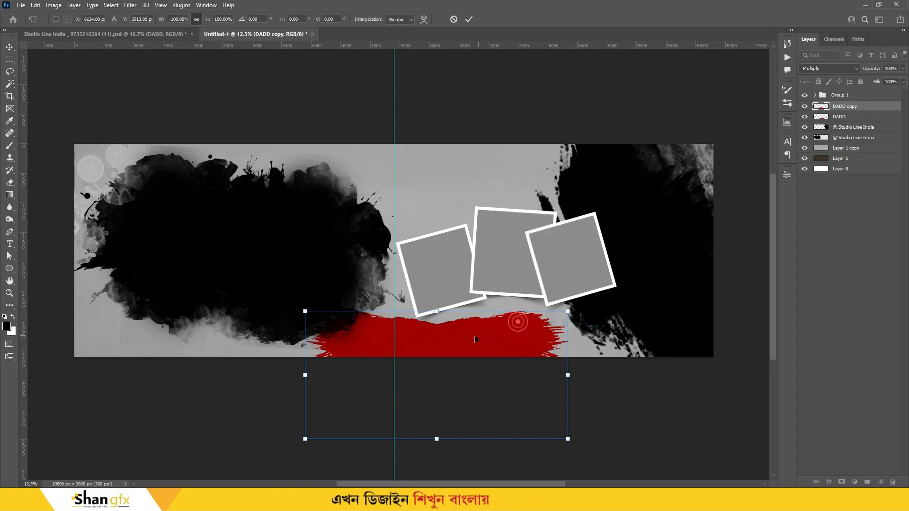
pyautogui.moveTo(475, 337); pyautogui.dragTo(719, 356)
pyautogui.press('Escape')
pyautogui.press('Delete')
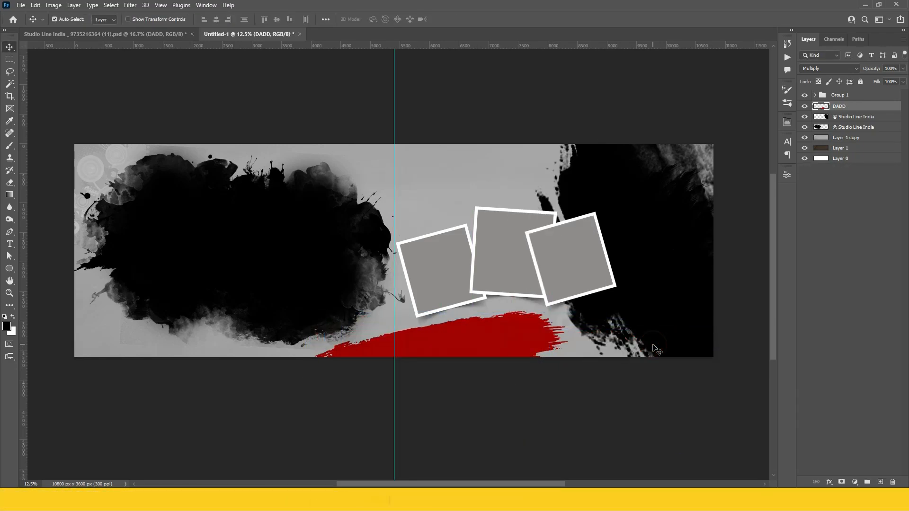
# - Move the red brush stroke up and right so it sits behind the photo frames, starting near the centre guide
pyautogui.hotkey('ctrl', '-')
pyautogui.hotkey('ctrl', '-')
pyautogui.hotkey('ctrl', '+')
pyautogui.hotkey('ctrl', '+')
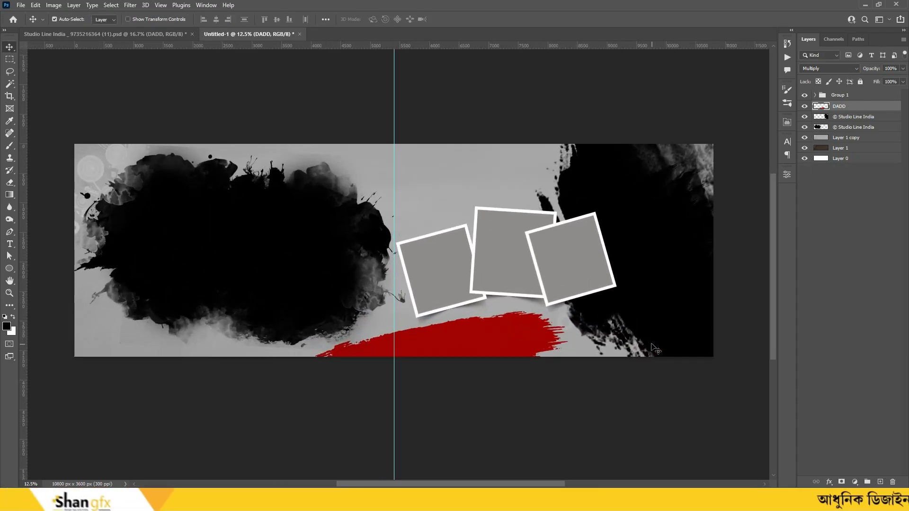
pyautogui.hotkey('ctrl', 't')
pyautogui.moveTo(512, 335); pyautogui.dragTo(593, 265)
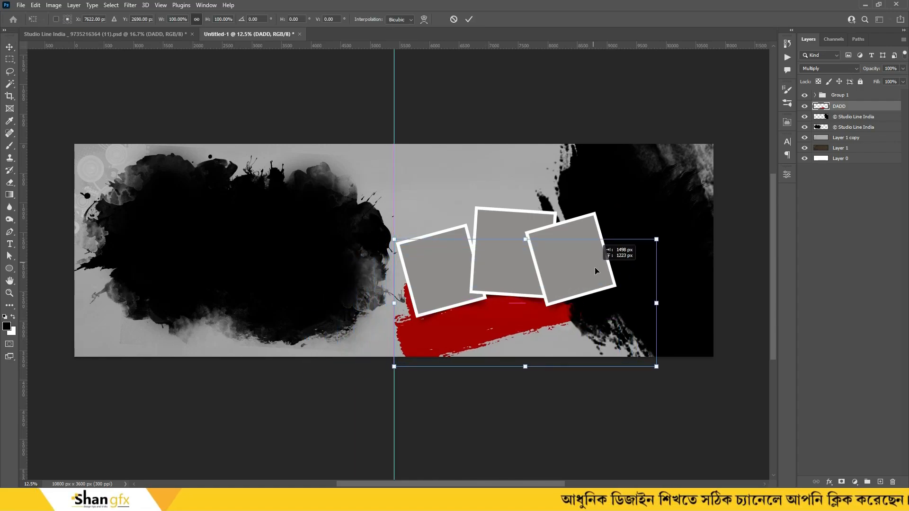
pyautogui.press('Return')
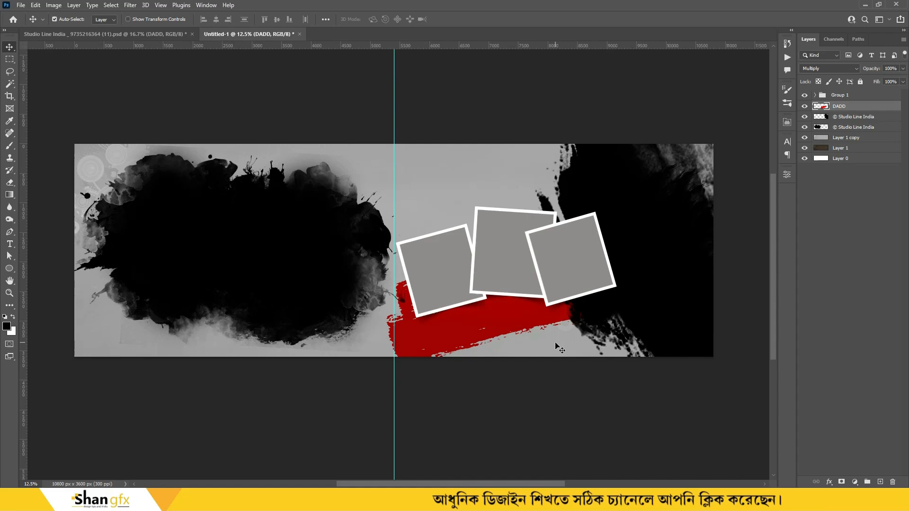
pyautogui.hotkey('ctrl', 't')
pyautogui.moveTo(650, 368); pyautogui.dragTo(625, 356)
pyautogui.moveTo(512, 309); pyautogui.dragTo(493, 257)
pyautogui.press('Escape')
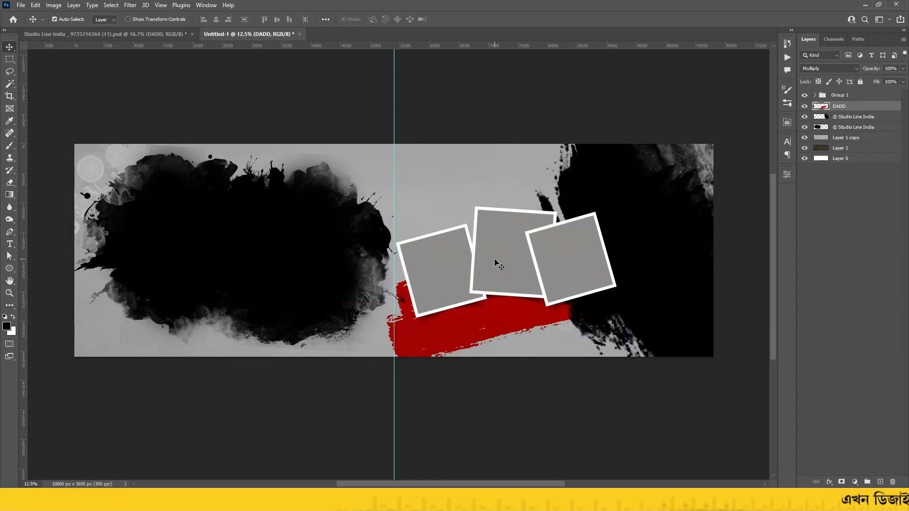
# - Try moving the red brush stroke to the canvas's lower edge across the centre guide, and undo the move
pyautogui.hotkey('ctrl', 't')
pyautogui.moveTo(541, 337)
pyautogui.mouseDown()
pyautogui.moveTo(538, 385)
pyautogui.moveTo(534, 350)
pyautogui.moveTo(500, 324)
pyautogui.mouseUp()
pyautogui.doubleClick(502, 322)
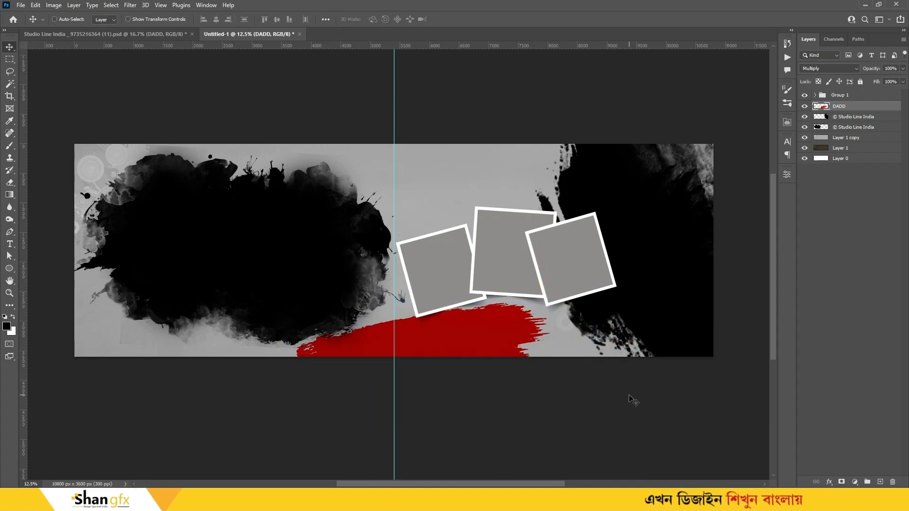
pyautogui.hotkey('ctrl', 'z')
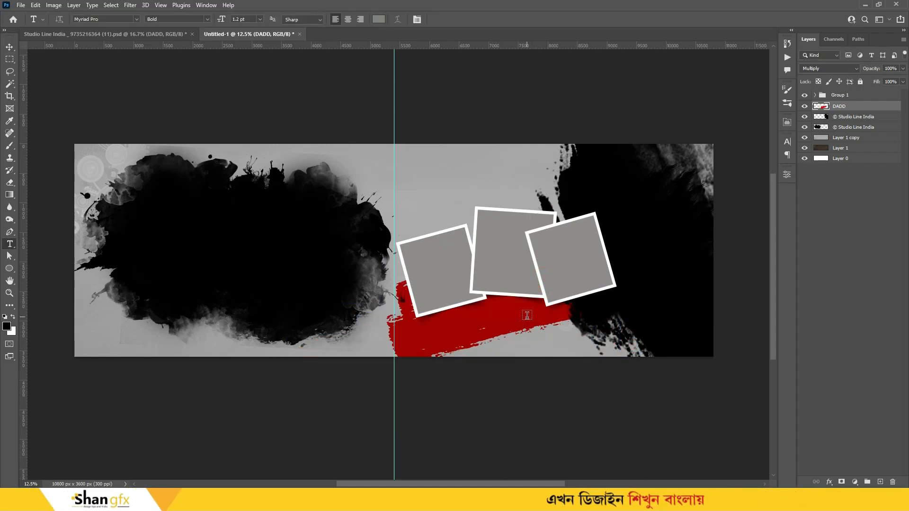
# - Try shrinking the red brush stroke to about 95.7% and flipping it horizontally behind the photo frames
pyautogui.click(8, 50)
pyautogui.hotkey('ctrl', 't')
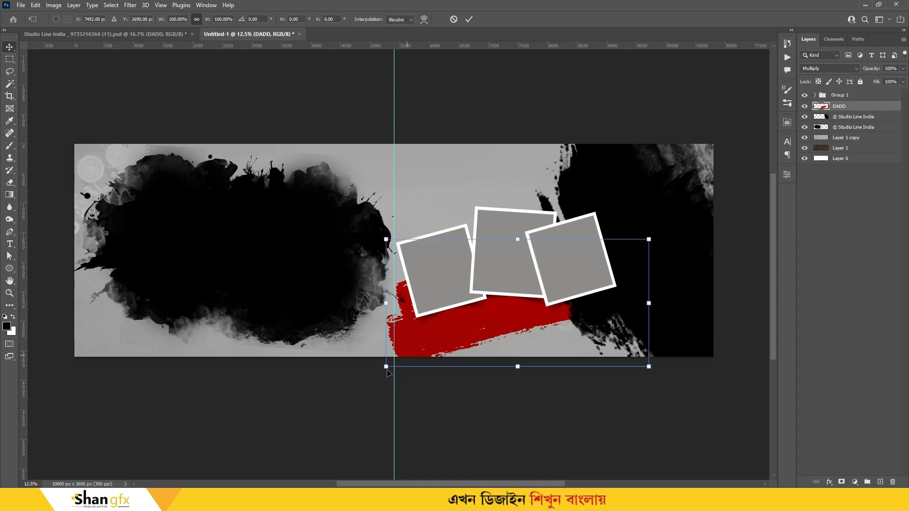
pyautogui.moveTo(385, 365)
pyautogui.mouseDown()
pyautogui.moveTo(396, 358)
pyautogui.moveTo(365, 365)
pyautogui.moveTo(374, 363)
pyautogui.mouseUp()
pyautogui.rightClick(514, 314)
pyautogui.click(534, 299)
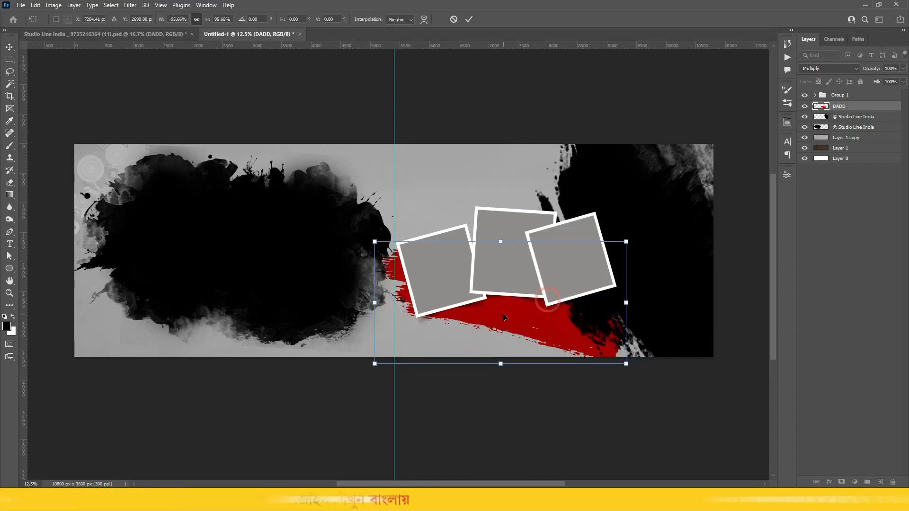
pyautogui.rightClick(505, 314)
pyautogui.click(530, 310)
pyautogui.moveTo(533, 320); pyautogui.dragTo(522, 304)
pyautogui.press('Return')
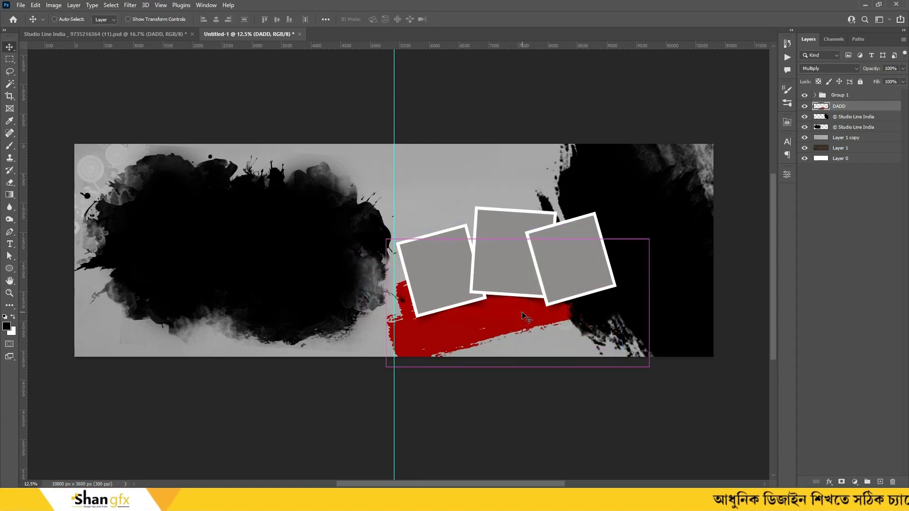
# - Undo the unwanted red-stroke changes and settle the stroke behind the photo frames, slightly overlapping the centre guide
pyautogui.hotkey('ctrl', 'z')
pyautogui.press('t')
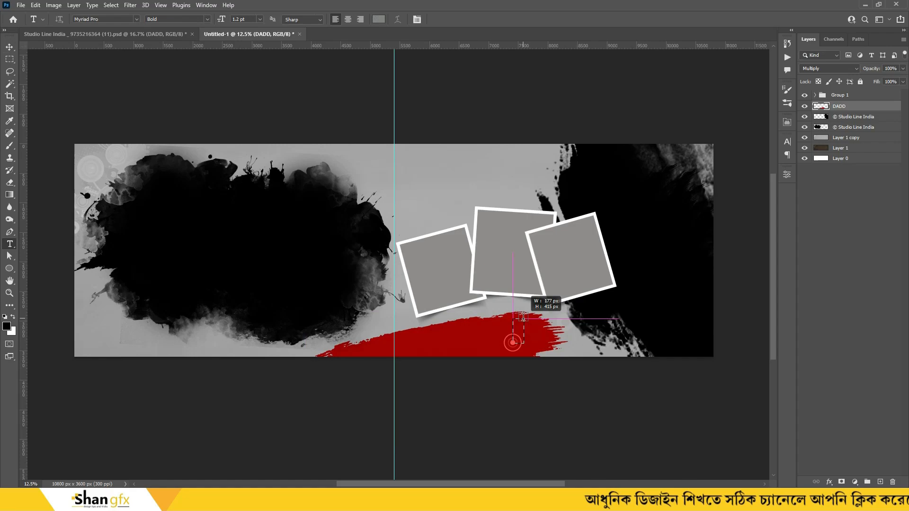
pyautogui.moveTo(514, 316); pyautogui.dragTo(525, 332)
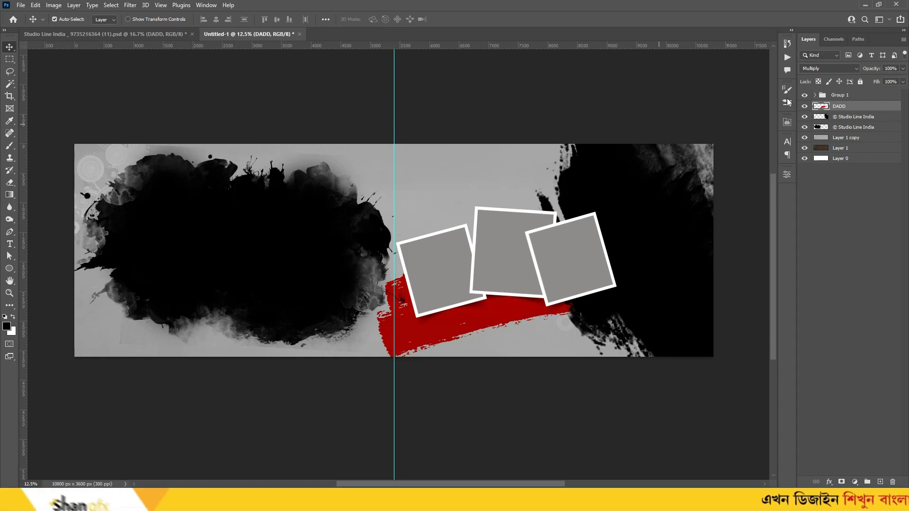
# - Select the photo-frame group and open the orange and black Wedding Moments text PNG (87) from the AlbumX_Text File folder
pyautogui.click(846, 96)
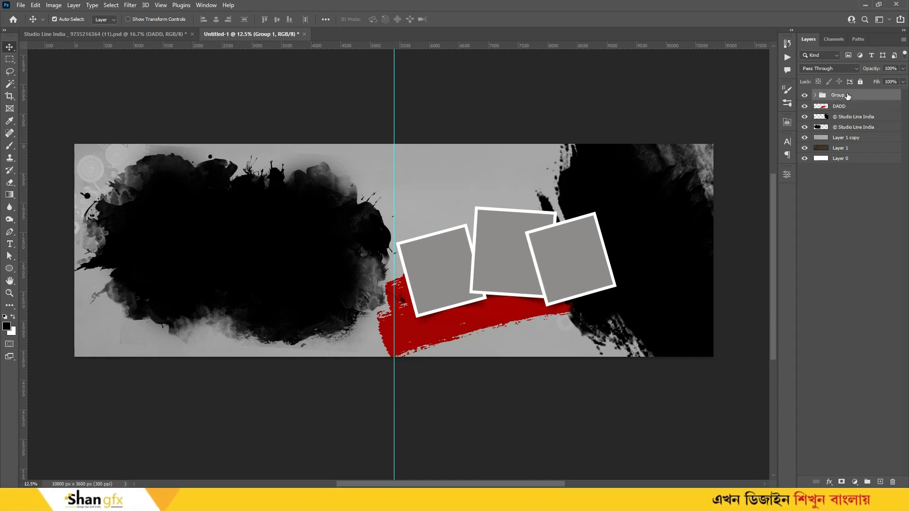
pyautogui.click(416, 452)
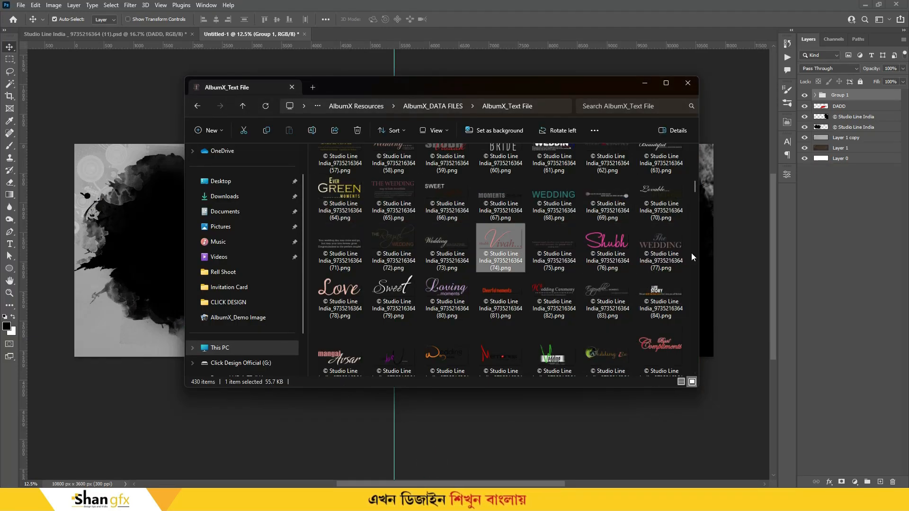
pyautogui.moveTo(436, 353); pyautogui.dragTo(436, 34)
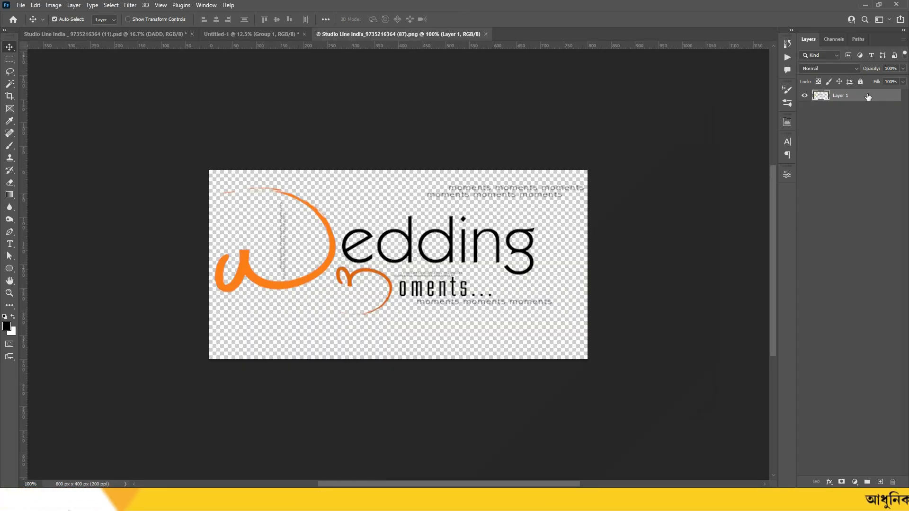
# - Copy the Wedding Moments text into Untitled-1 above the photo frames and enlarge it to fill the space beside the centre guide
pyautogui.moveTo(868, 96); pyautogui.dragTo(558, 240)
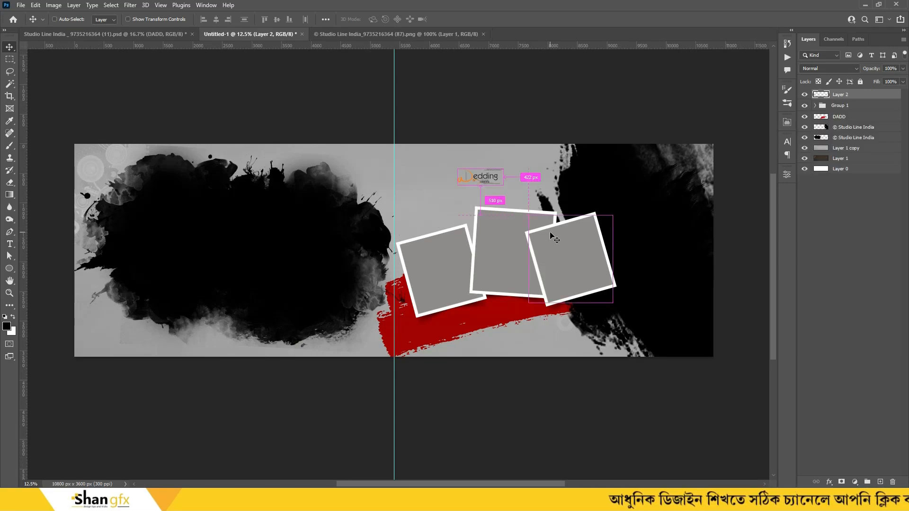
pyautogui.hotkey('ctrl', 't')
pyautogui.moveTo(457, 170); pyautogui.dragTo(511, 195)
pyautogui.doubleClick(499, 185)
pyautogui.hotkey('ctrl', '+')
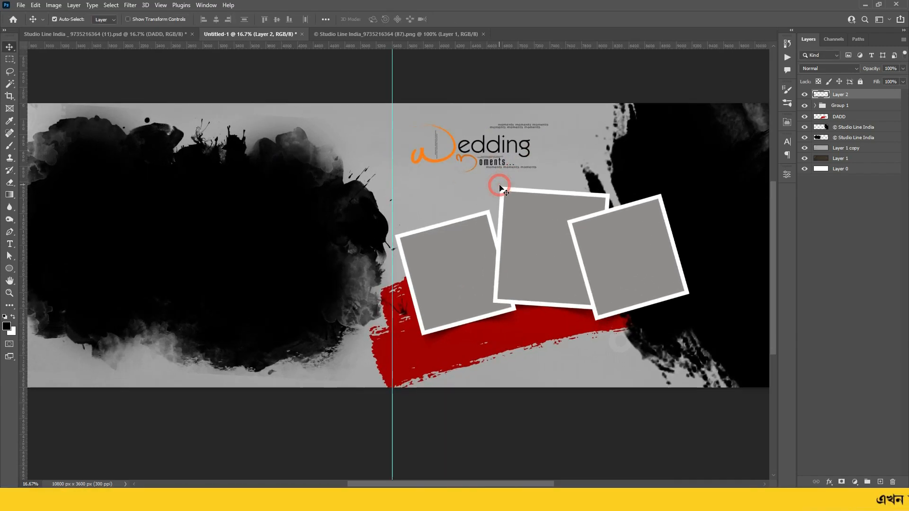
pyautogui.hotkey('ctrl', '-')
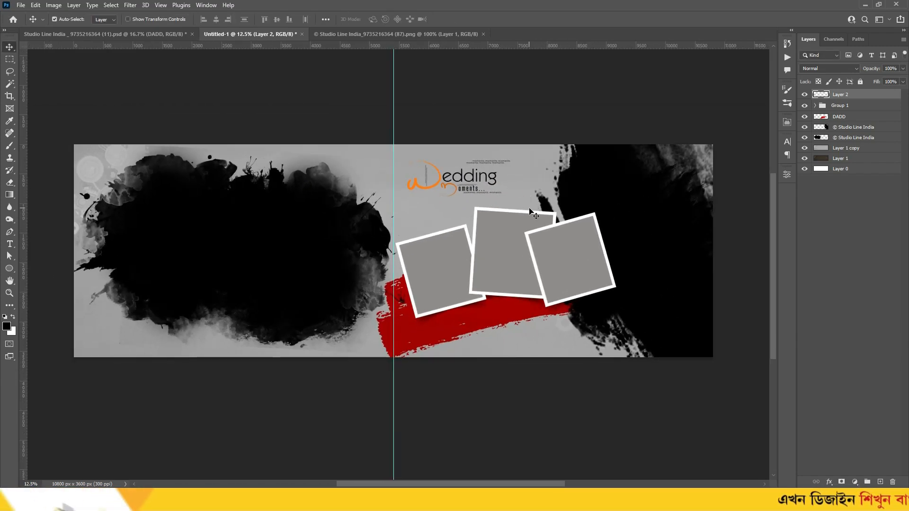
# - Close the text PNG (87) and frame file (11), discarding the frame file's changes
pyautogui.click(339, 35)
pyautogui.hotkey('ctrl', 'w')
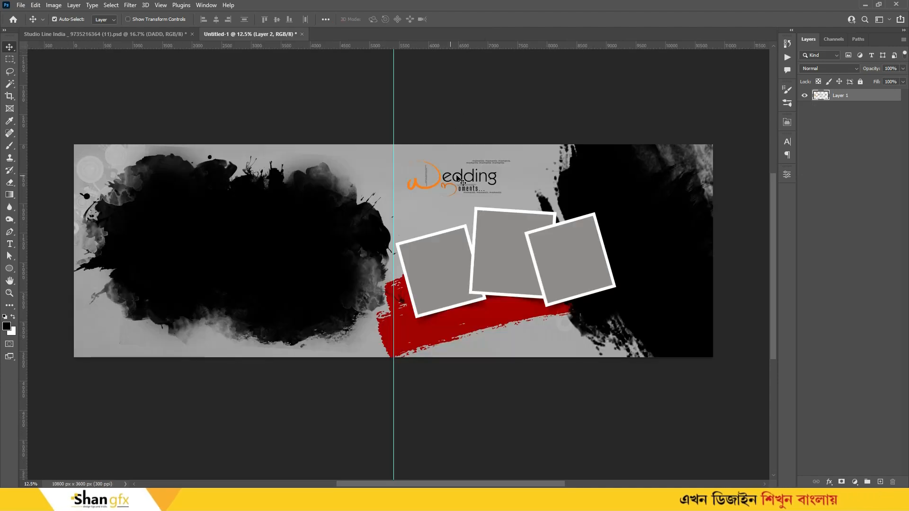
pyautogui.click(237, 34)
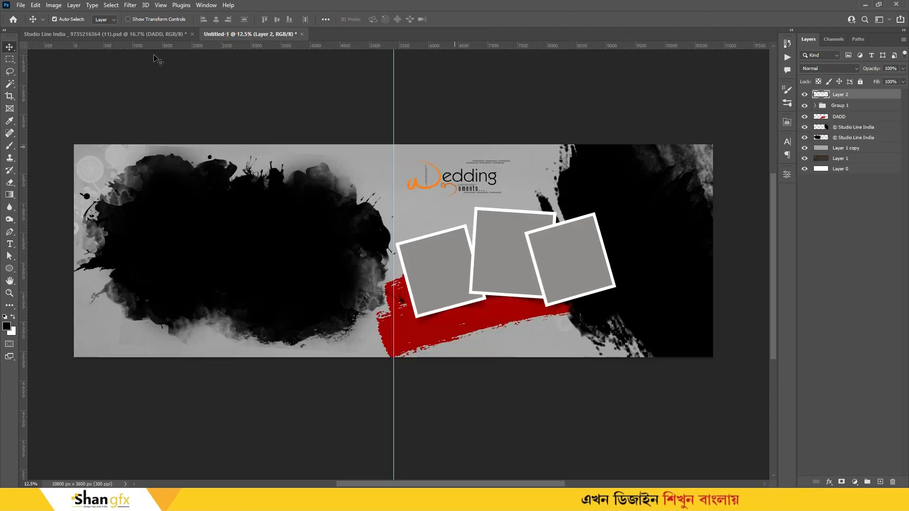
pyautogui.click(157, 34)
pyautogui.hotkey('ctrl', 'w')
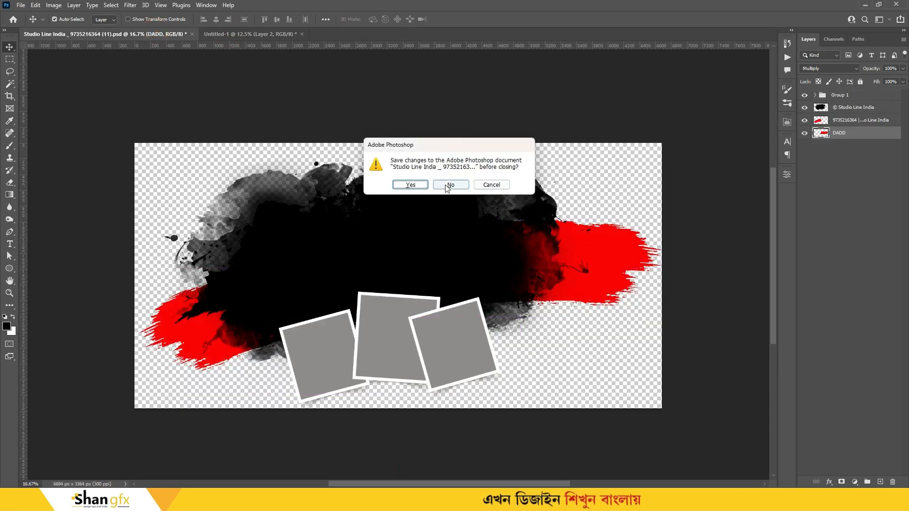
pyautogui.click(450, 185)
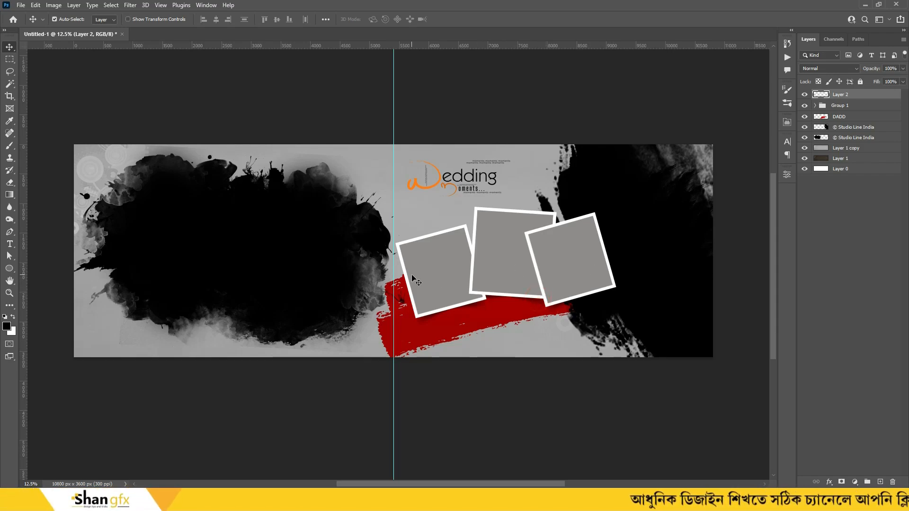
# - Find the red and yellow The Bride text PNG (12) in the AlbumX_Text File folder and open it in Photoshop
pyautogui.click(431, 454)
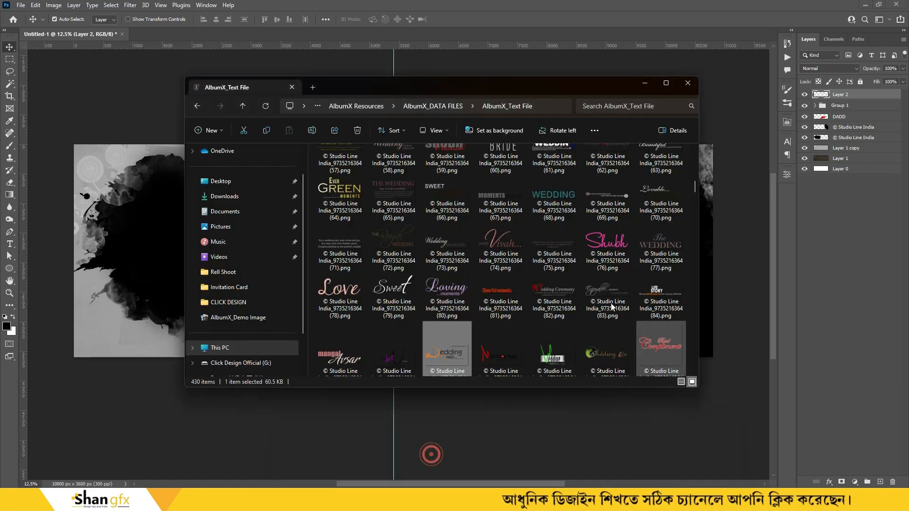
pyautogui.moveTo(468, 89); pyautogui.dragTo(438, 92)
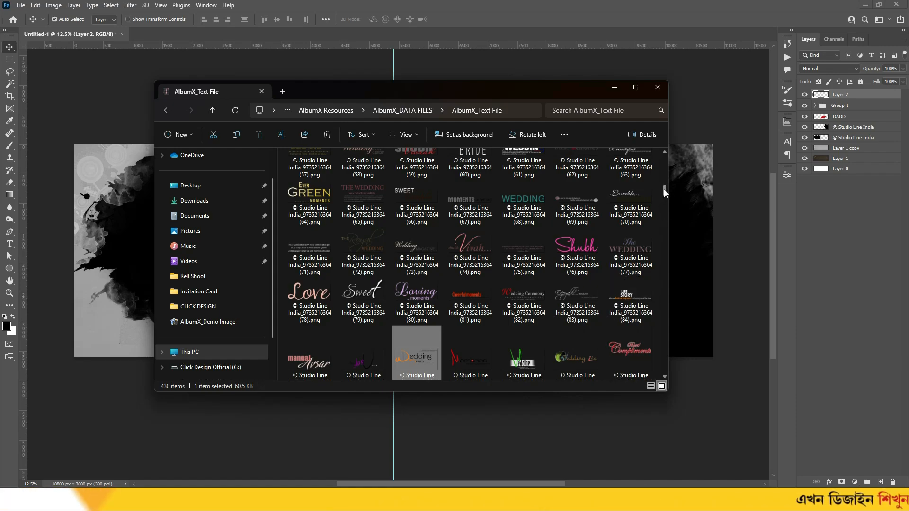
pyautogui.moveTo(664, 190); pyautogui.dragTo(666, 155)
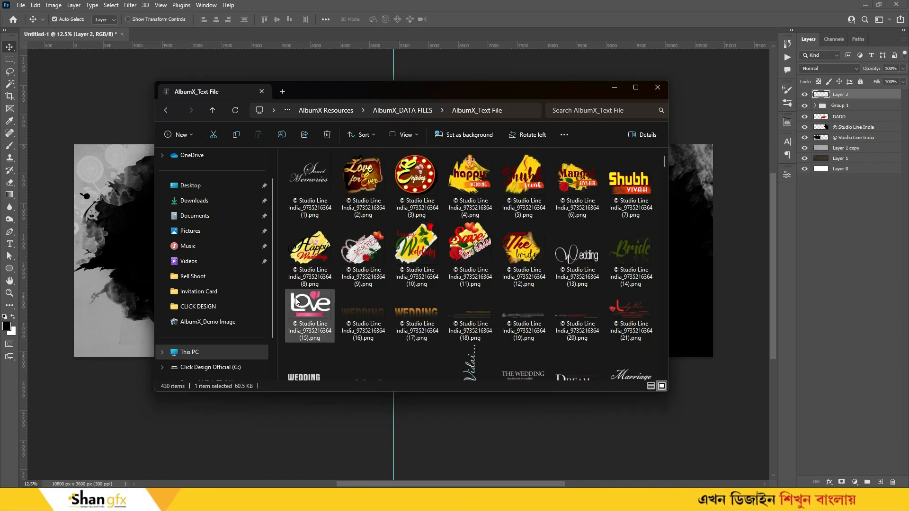
pyautogui.click(521, 270)
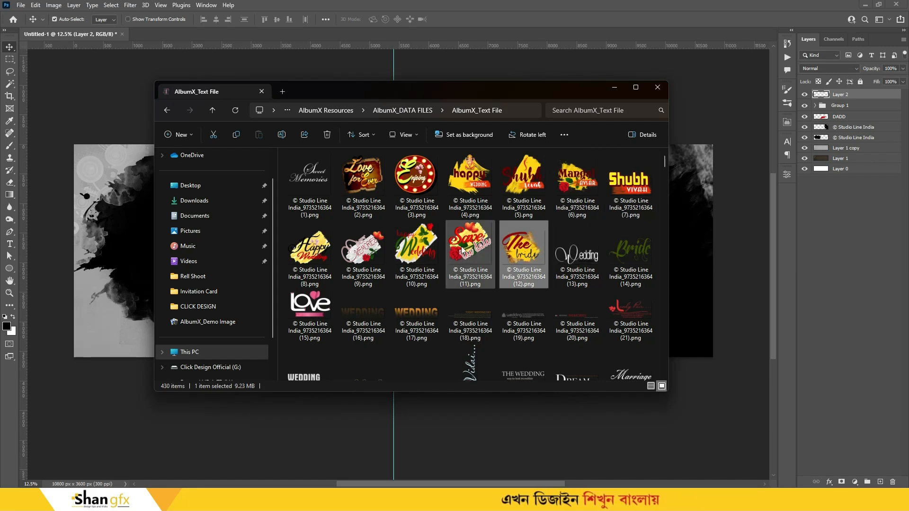
pyautogui.moveTo(511, 43); pyautogui.dragTo(511, 36)
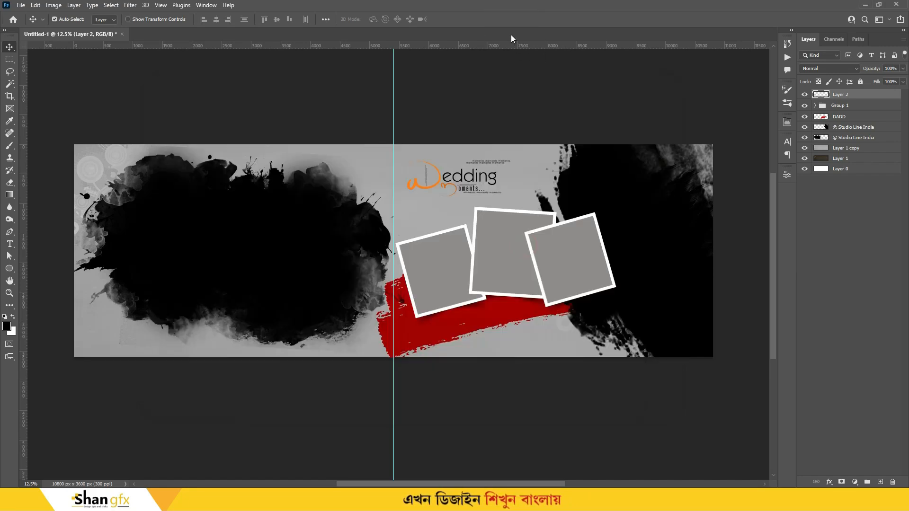
# - Place The Bride text in the spread's lower-left corner, resize it over the ink shape's edge, and close the PNG (12)
pyautogui.moveTo(394, 225); pyautogui.dragTo(176, 339)
pyautogui.hotkey('ctrl', 't')
pyautogui.moveTo(188, 271)
pyautogui.mouseDown()
pyautogui.moveTo(214, 277)
pyautogui.moveTo(185, 272)
pyautogui.mouseUp()
pyautogui.moveTo(174, 302); pyautogui.dragTo(171, 303)
pyautogui.press('Return')
pyautogui.moveTo(420, 271); pyautogui.dragTo(453, 268)
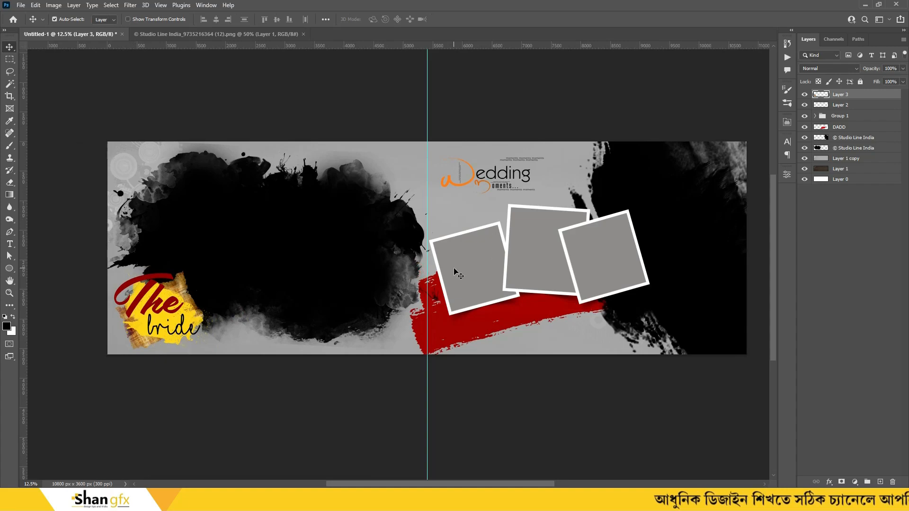
pyautogui.click(224, 36)
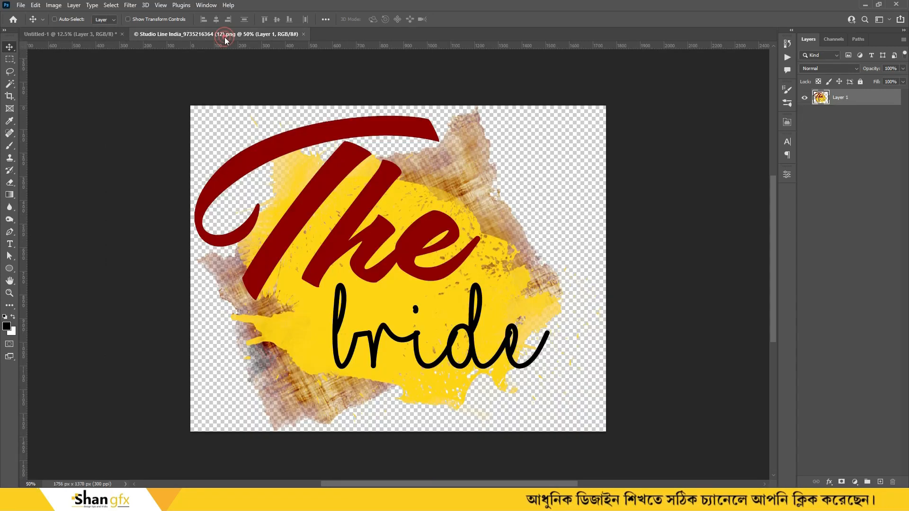
pyautogui.hotkey('ctrl', 'w')
# - Select the large ink shape, open photos IMAGE (14) to (17), copy the couple photo (17) and close it
pyautogui.click(374, 231)
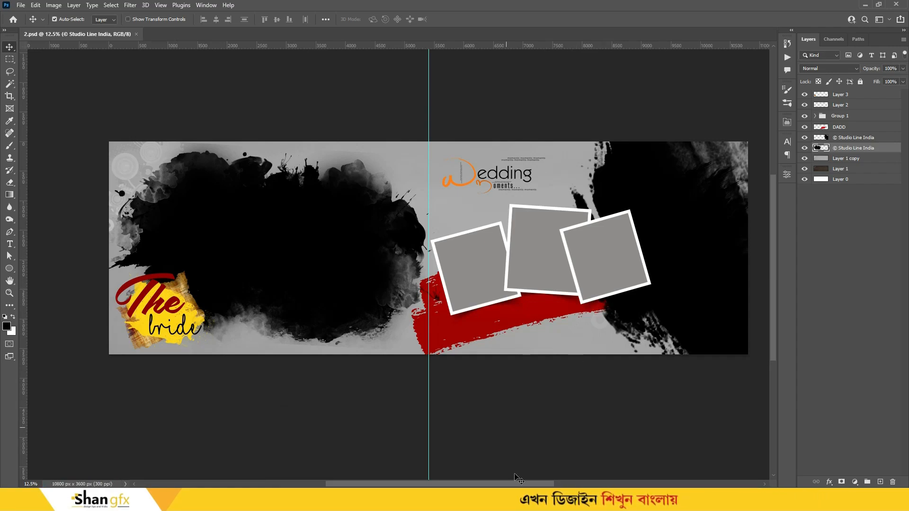
pyautogui.click(329, 452)
pyautogui.doubleClick(472, 318)
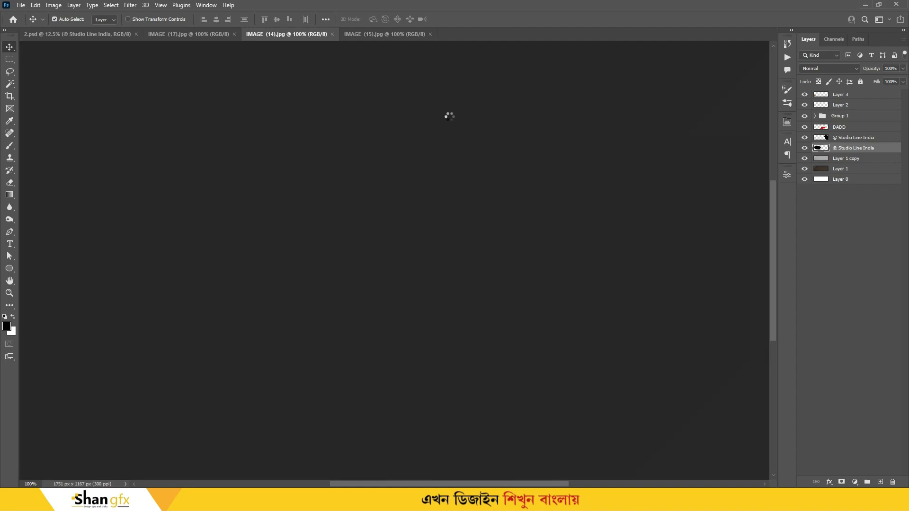
pyautogui.click(264, 35)
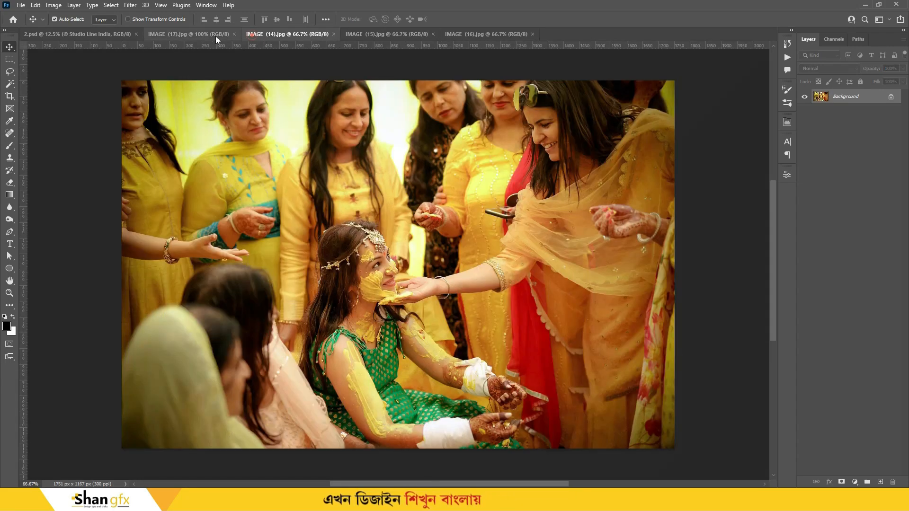
pyautogui.click(215, 36)
pyautogui.click(395, 267)
pyautogui.hotkey('ctrl', 'w')
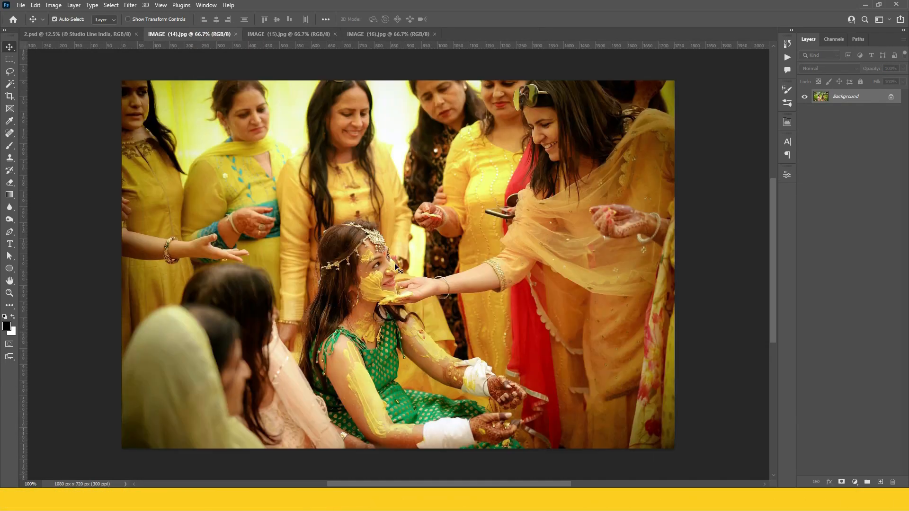
# - Paste the couple photo into 2.psd directly above the large ink shape's layer, then enlarge and move it over the shape
pyautogui.click(108, 33)
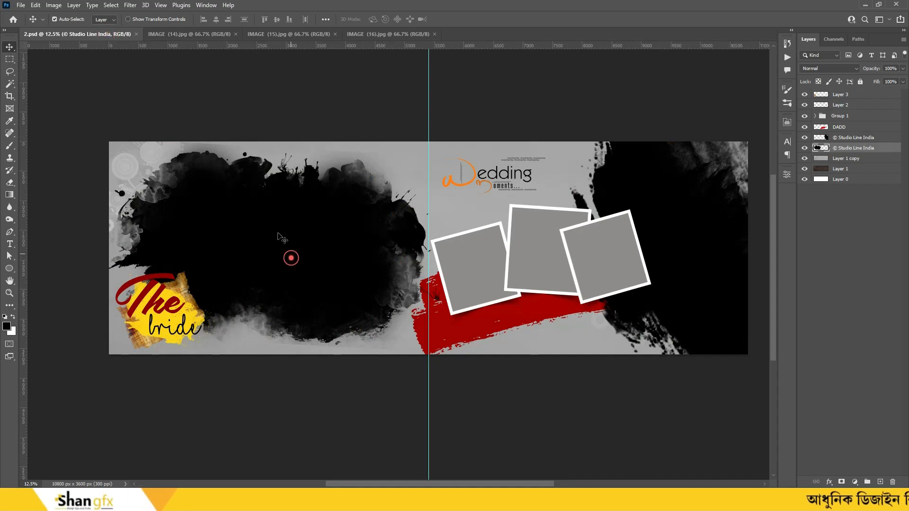
pyautogui.click(805, 148)
pyautogui.click(804, 148)
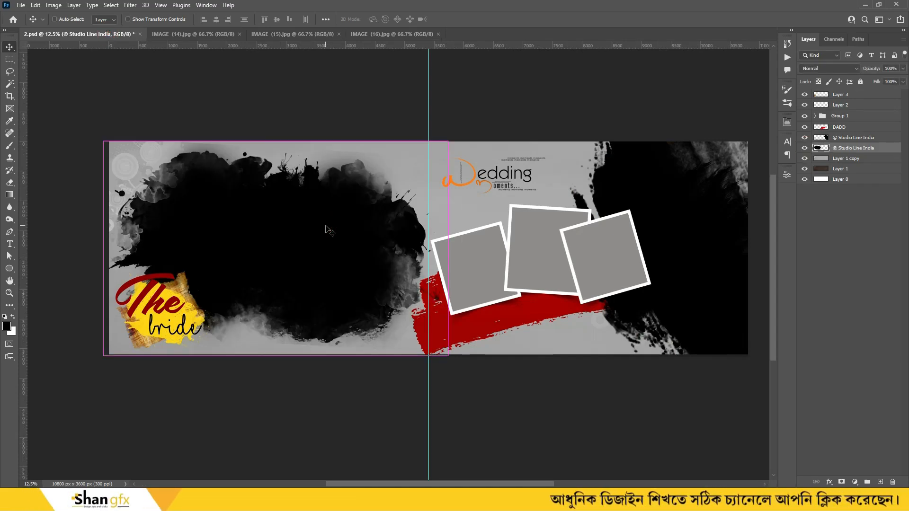
pyautogui.hotkey('ctrl', 'v')
pyautogui.hotkey('ctrl', 't')
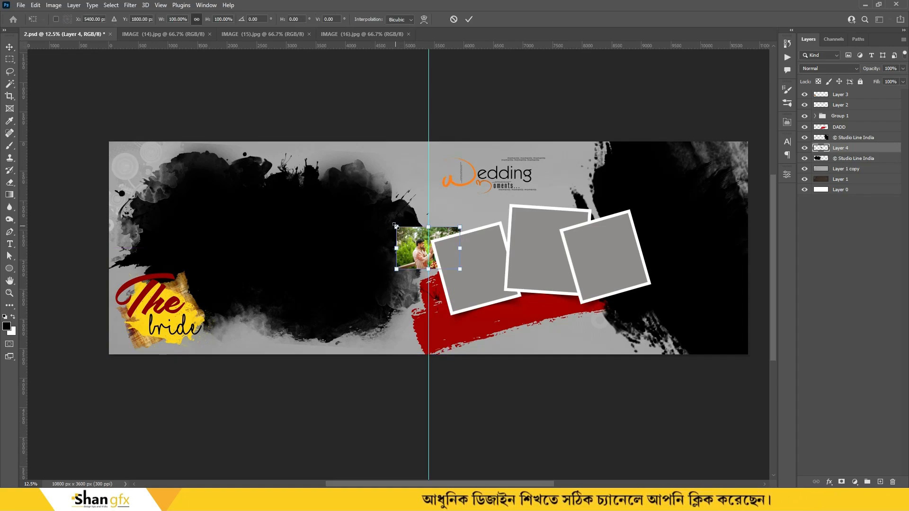
pyautogui.moveTo(396, 228); pyautogui.dragTo(254, 142)
pyautogui.moveTo(355, 204); pyautogui.dragTo(286, 217)
pyautogui.press('Return')
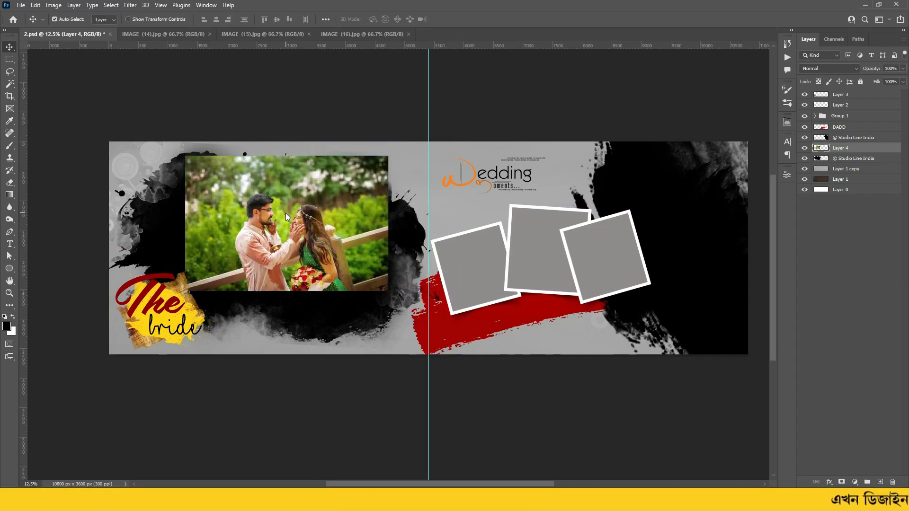
# - Clip the couple photo to the large ink shape with a clipping mask
pyautogui.press('ctrl')
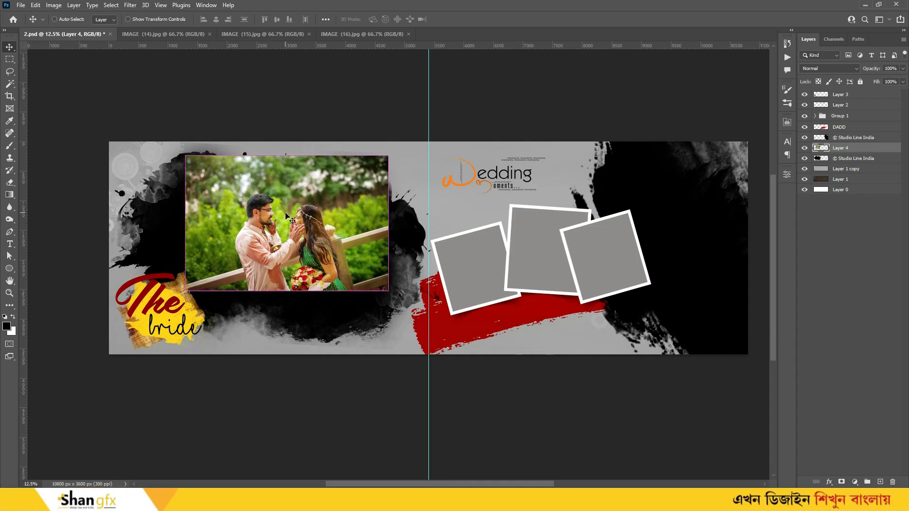
pyautogui.hotkey('ctrl', 'alt', 'g')
pyautogui.hotkey('ctrl', 'alt', 'g')
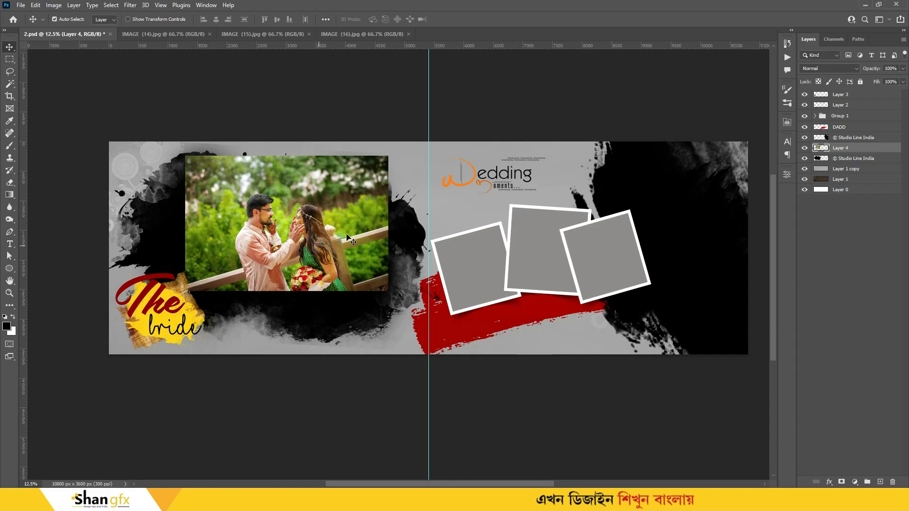
pyautogui.rightClick(837, 151)
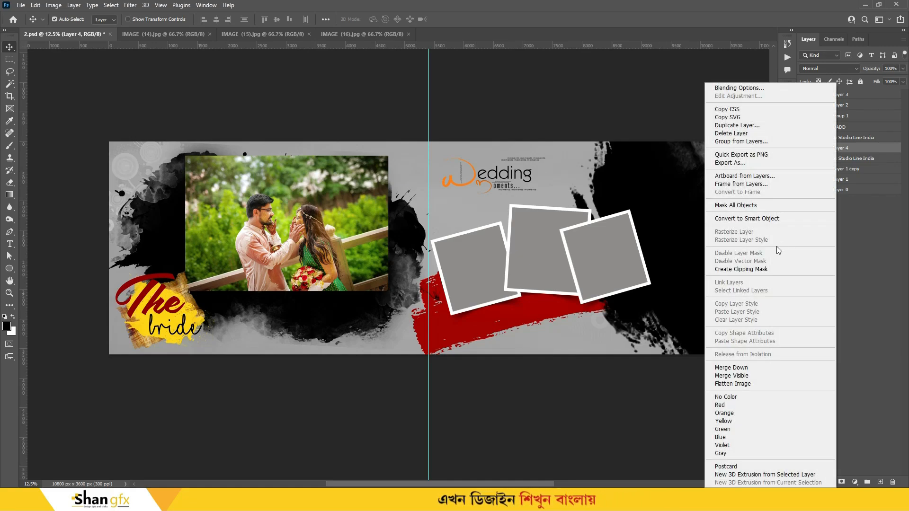
pyautogui.click(741, 269)
# - Scale the clipped couple photo to about 180% and position it so the couple fills the whole ink shape
pyautogui.hotkey('ctrl', 't')
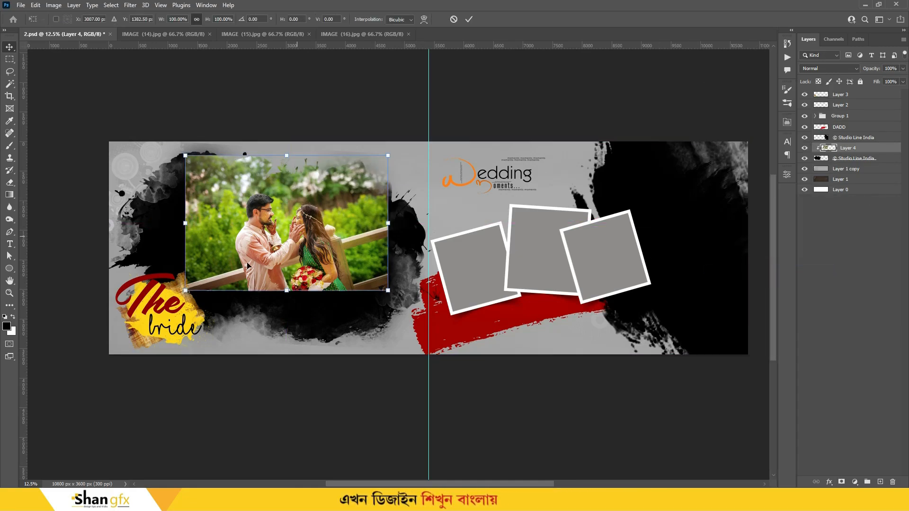
pyautogui.moveTo(184, 290); pyautogui.dragTo(106, 343)
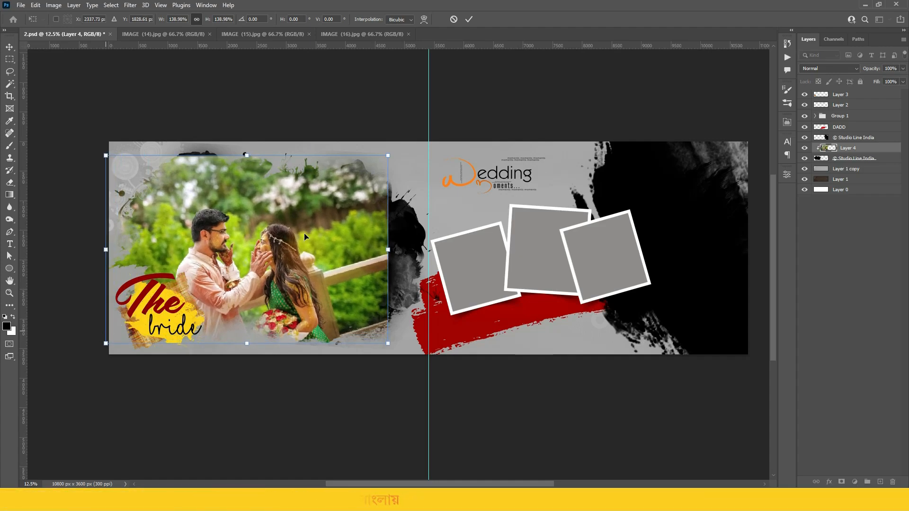
pyautogui.moveTo(388, 156); pyautogui.dragTo(409, 141)
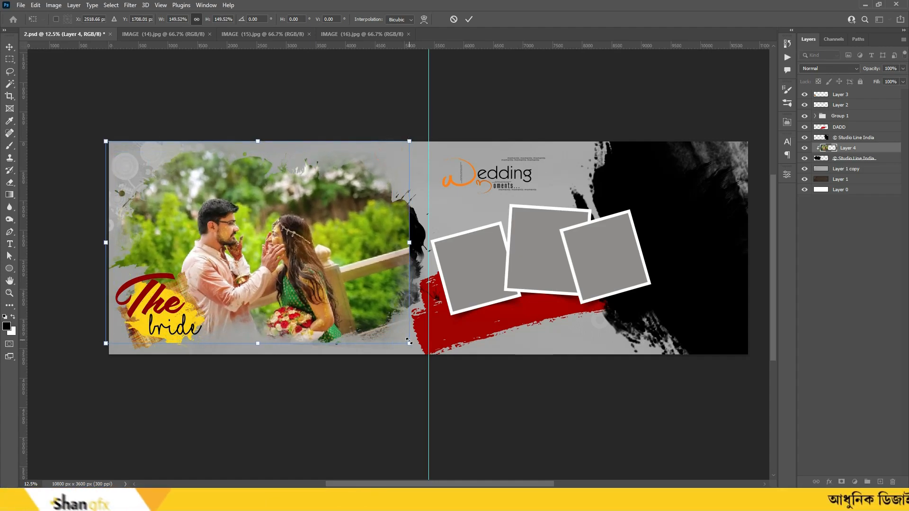
pyautogui.moveTo(408, 342); pyautogui.dragTo(434, 359)
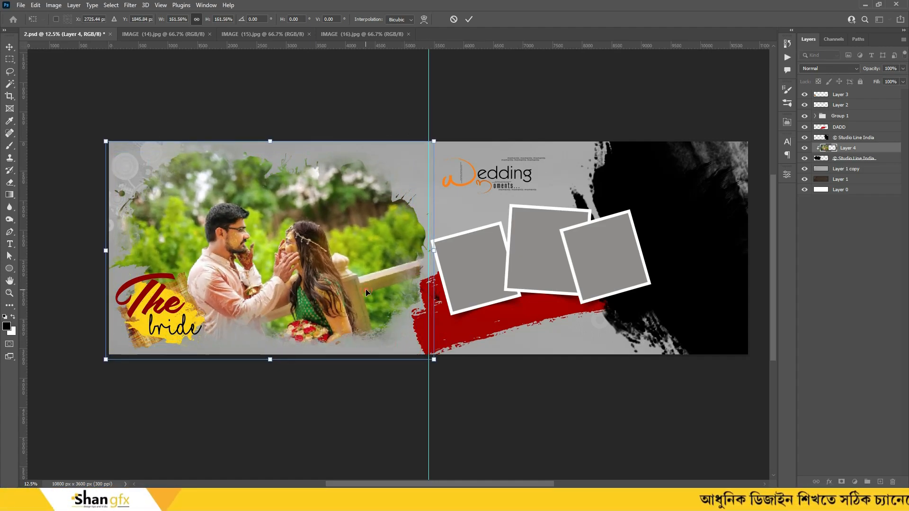
pyautogui.moveTo(366, 292); pyautogui.dragTo(367, 281)
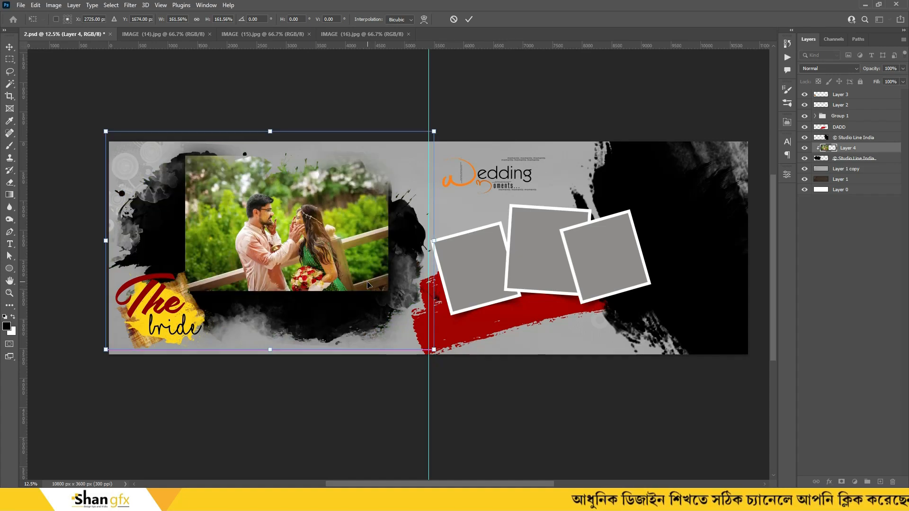
pyautogui.moveTo(434, 349); pyautogui.dragTo(443, 355)
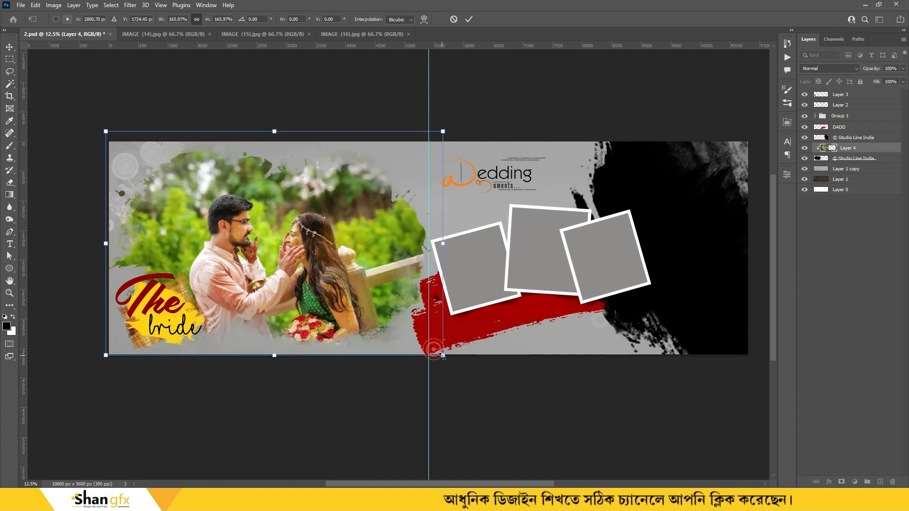
pyautogui.moveTo(443, 132)
pyautogui.mouseDown()
pyautogui.moveTo(457, 105)
pyautogui.moveTo(453, 119)
pyautogui.mouseUp()
pyautogui.moveTo(104, 122); pyautogui.dragTo(95, 112)
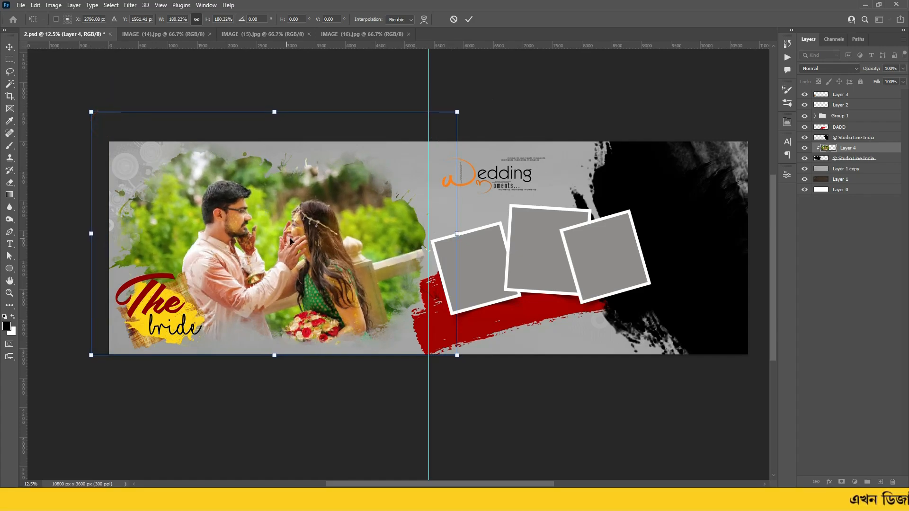
pyautogui.press('Return')
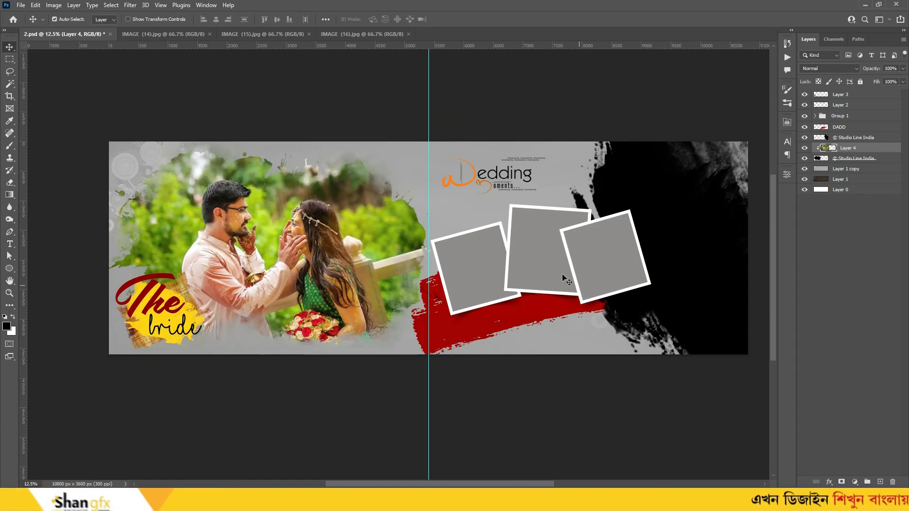
# - Select the black brush shape at the spread's right end and compare photos IMAGE (14), (15) and (16) for placement
pyautogui.click(654, 197)
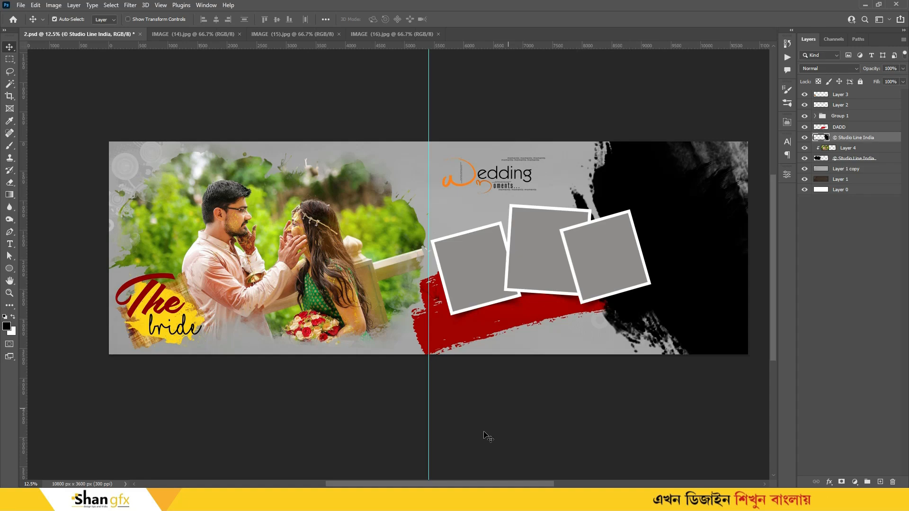
pyautogui.click(365, 33)
pyautogui.click(300, 37)
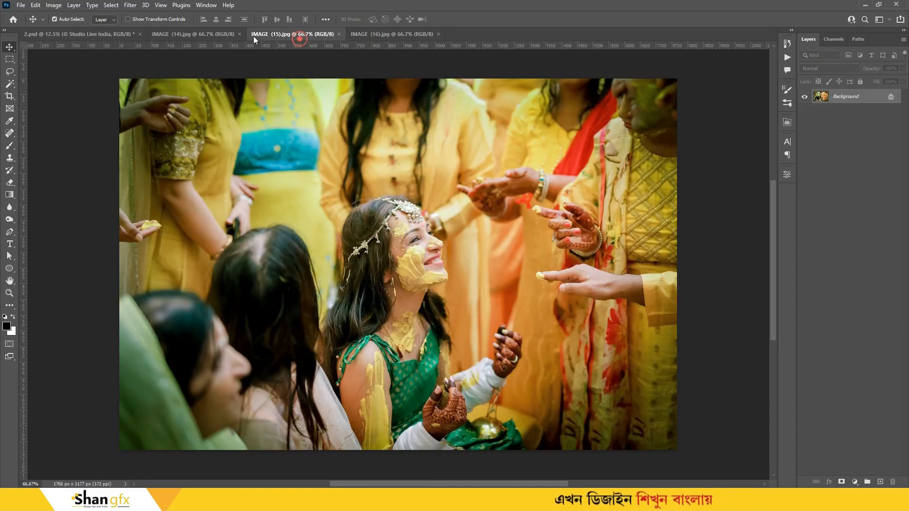
pyautogui.click(206, 35)
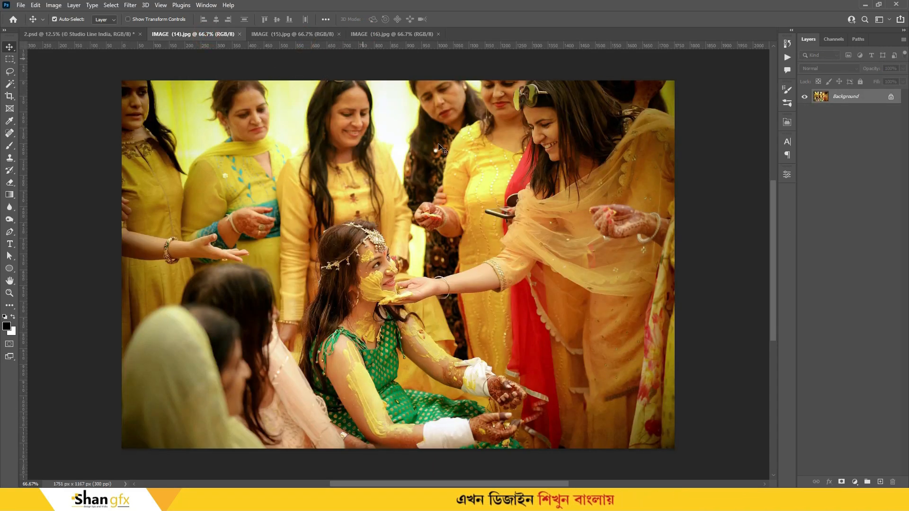
pyautogui.click(299, 33)
pyautogui.click(373, 34)
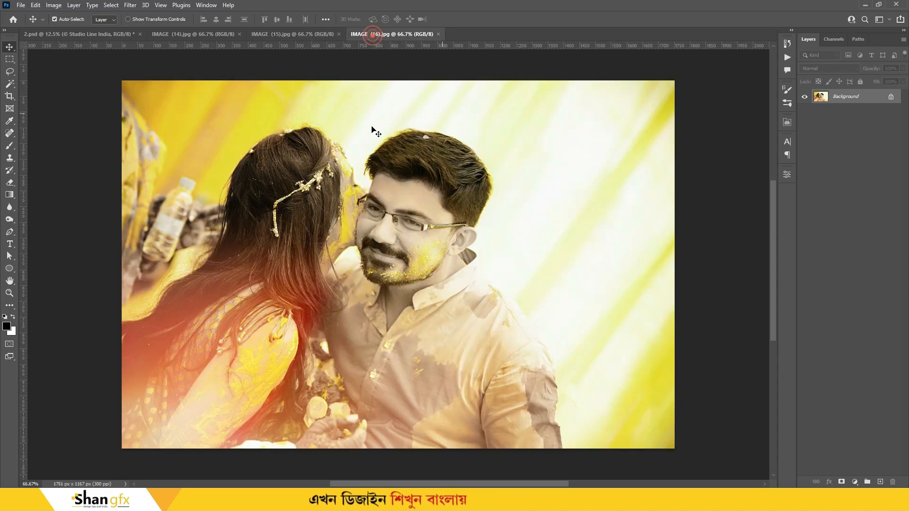
pyautogui.click(106, 35)
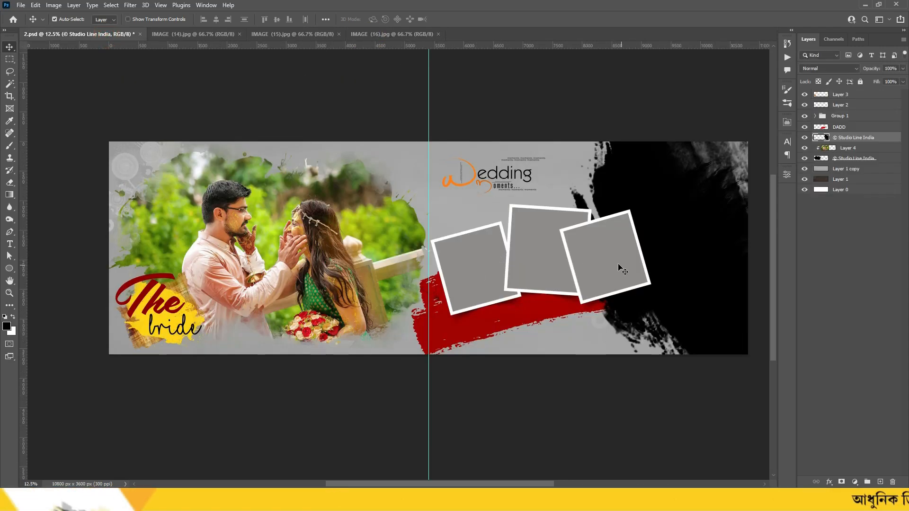
# - Select the middle tilted photo frame's layer in Group 1, then copy the whole photo IMAGE (15)
pyautogui.click(551, 260)
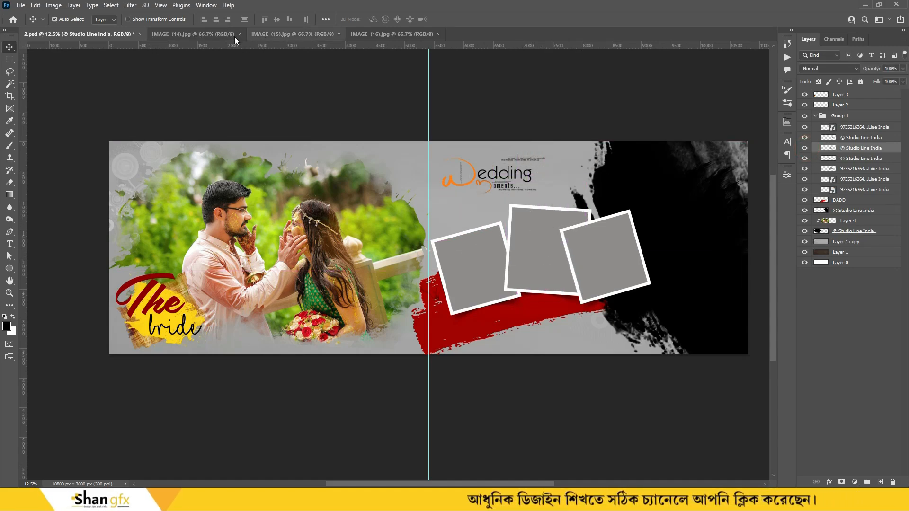
pyautogui.click(218, 34)
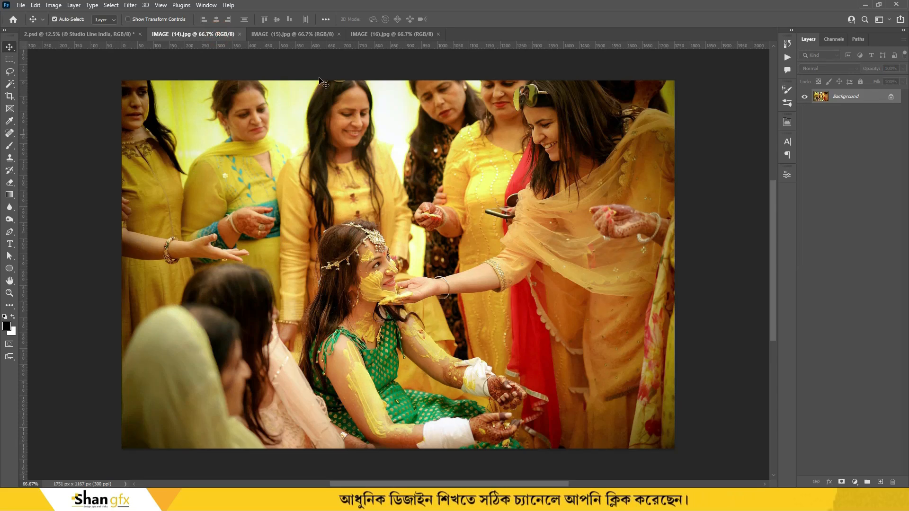
pyautogui.click(295, 34)
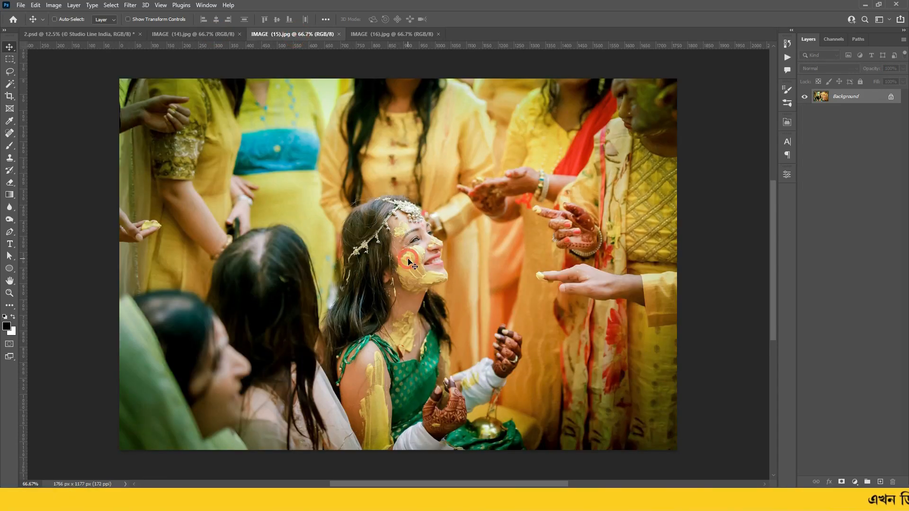
pyautogui.hotkey('ctrl', 'a')
pyautogui.hotkey('ctrl', 'd')
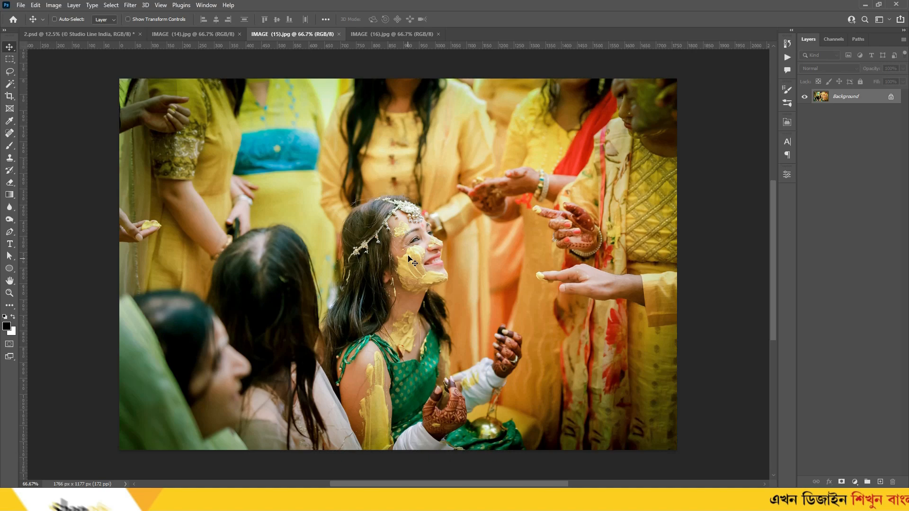
pyautogui.click(9, 60)
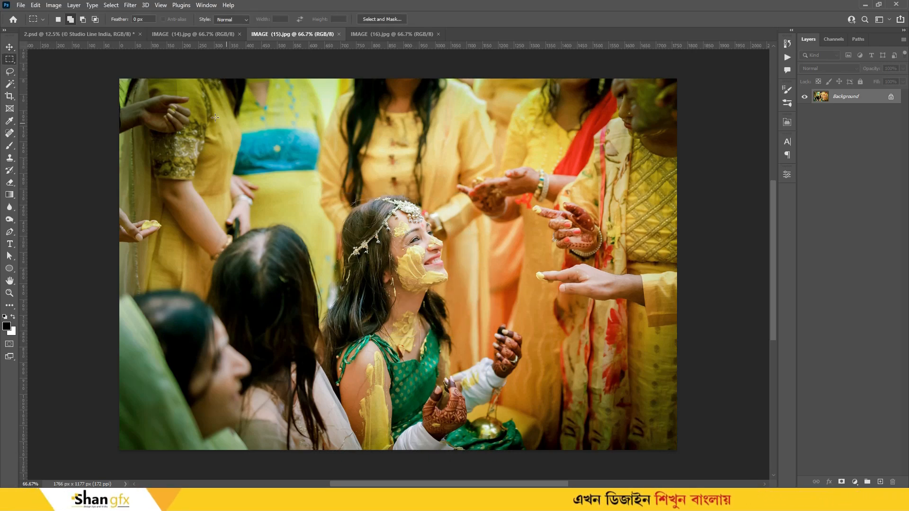
pyautogui.moveTo(215, 117); pyautogui.dragTo(590, 389)
pyautogui.hotkey('ctrl', 'd')
pyautogui.press('v')
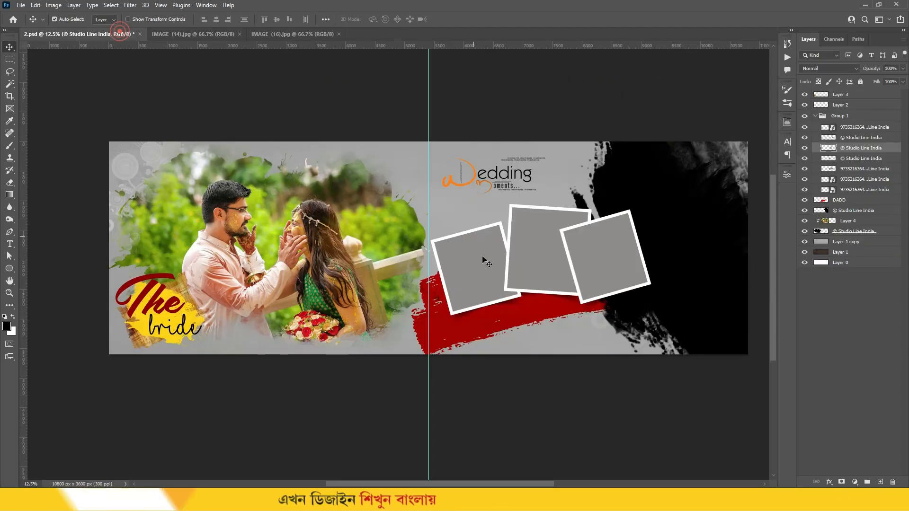
# - Paste photo IMAGE (15) into 2.psd, move it over the middle tilted frame and clip it to that frame
pyautogui.hotkey('ctrl', 'v')
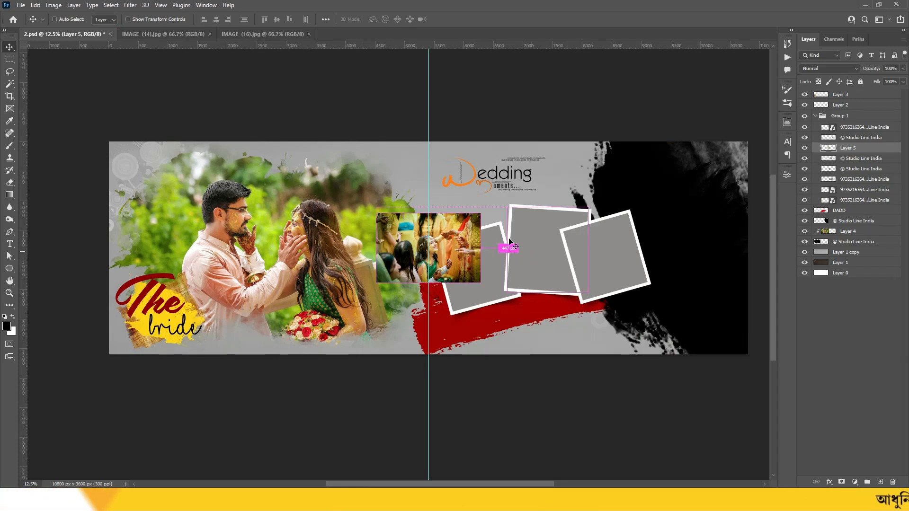
pyautogui.moveTo(447, 238); pyautogui.dragTo(579, 241)
pyautogui.rightClick(849, 146)
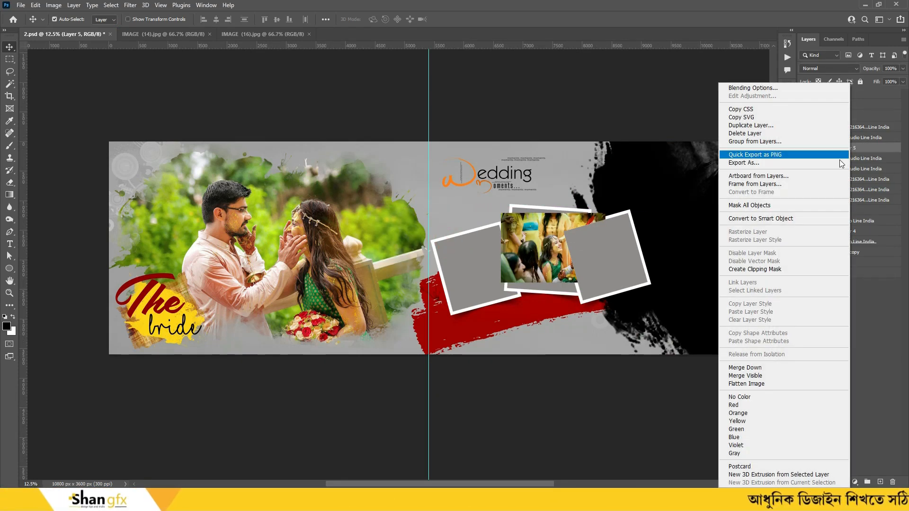
pyautogui.click(765, 268)
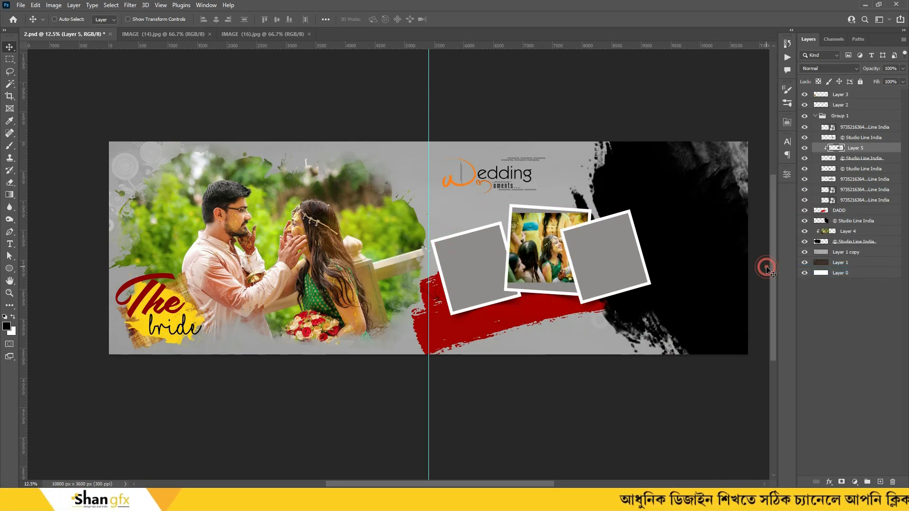
# - Rotate the clipped photo about 5.8° and scale it to about 178%, positioning the bride inside the middle frame
pyautogui.hotkey('ctrl', '+')
pyautogui.hotkey('ctrl', 't')
pyautogui.moveTo(673, 196); pyautogui.dragTo(709, 167)
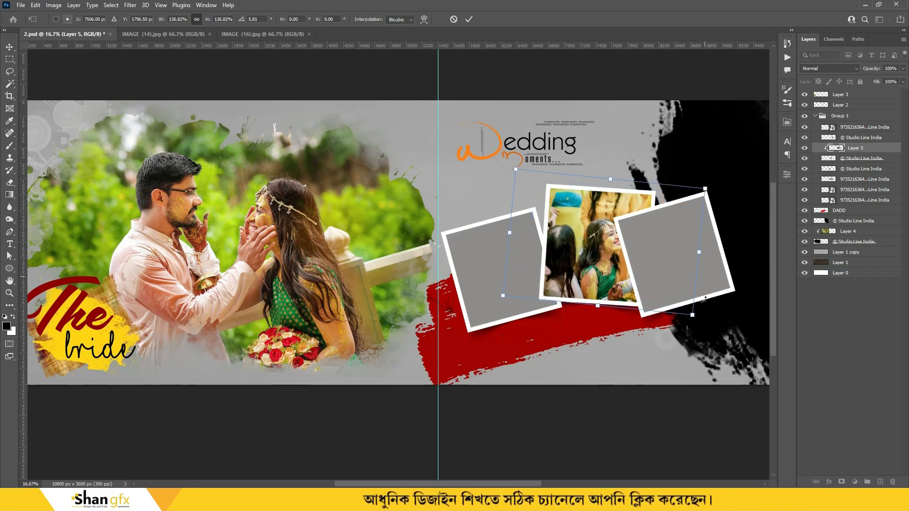
pyautogui.moveTo(652, 228); pyautogui.dragTo(631, 227)
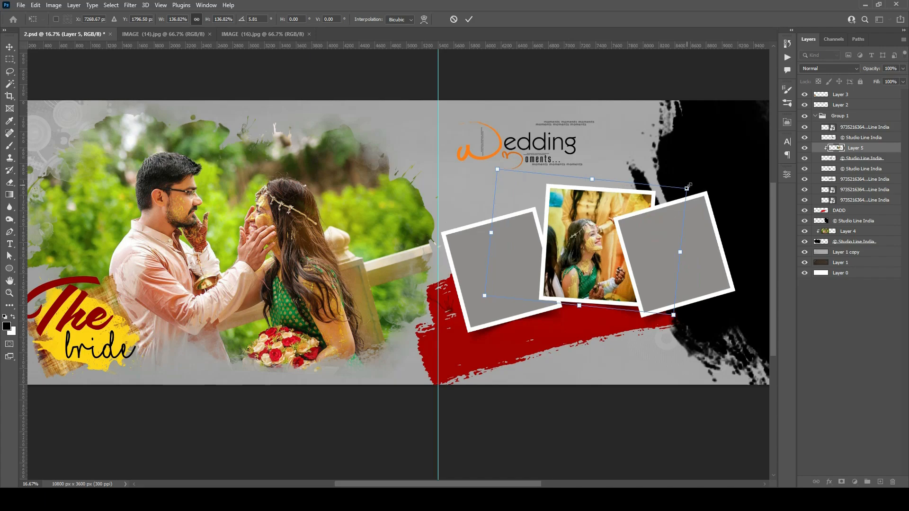
pyautogui.moveTo(689, 186); pyautogui.dragTo(713, 160)
pyautogui.moveTo(637, 218); pyautogui.dragTo(634, 207)
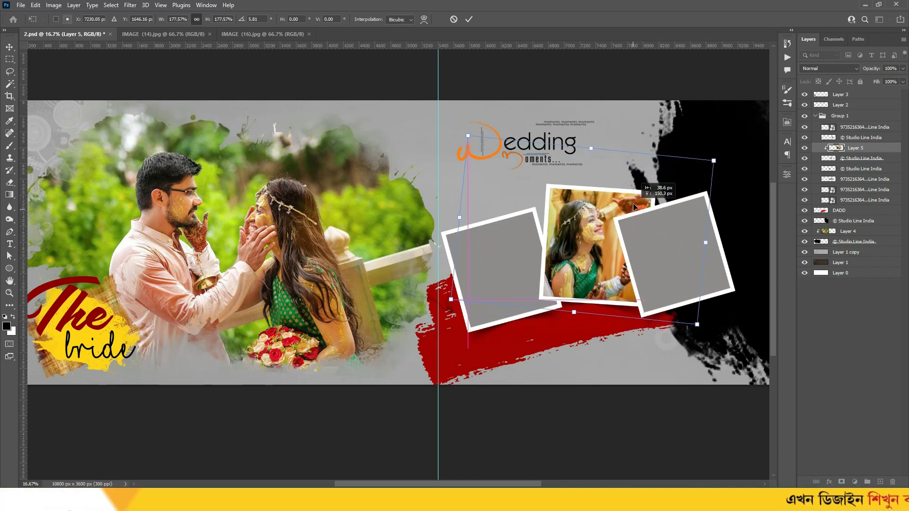
pyautogui.press('Return')
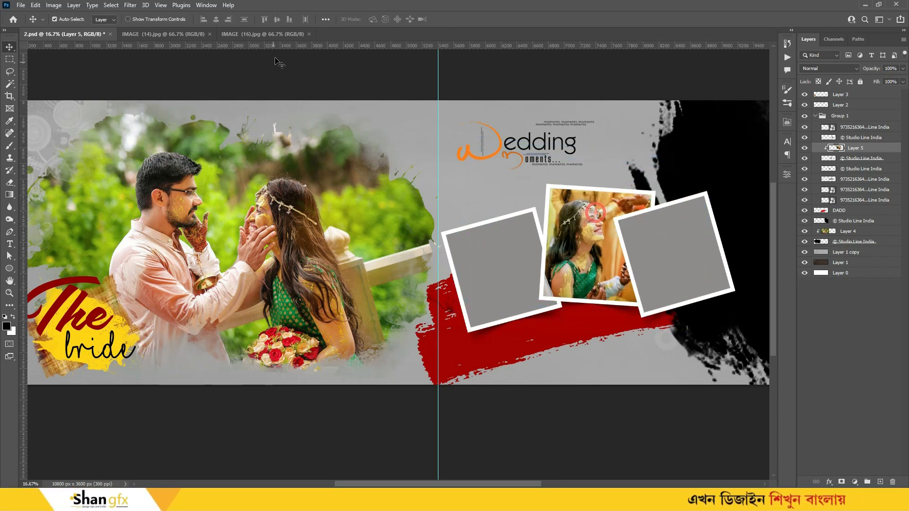
# - Copy photo IMAGE (16) and close it, then paste the photo above the rightmost tilted frame's layer and clip it to the frame
pyautogui.click(274, 34)
pyautogui.hotkey('ctrl', 'w')
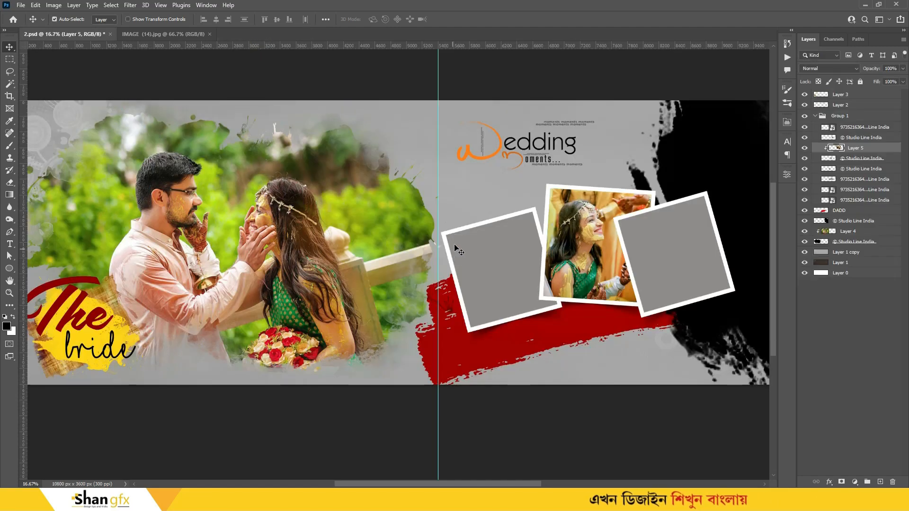
pyautogui.click(713, 251)
pyautogui.hotkey('ctrl', 'v')
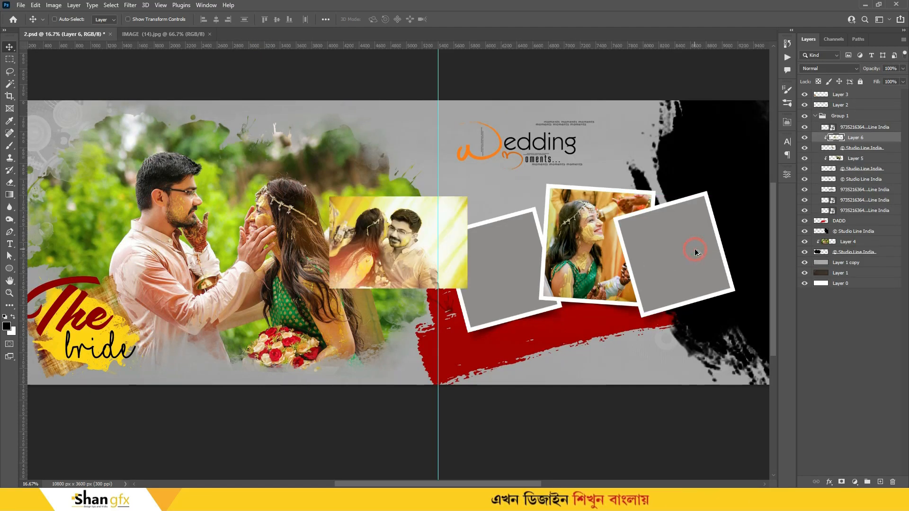
pyautogui.hotkey('ctrl', 'alt', 'g')
# - Rotate the clipped couple photo about -14.7° and scale it to about 117% so it fills the rightmost frame
pyautogui.hotkey('ctrl', 't')
pyautogui.moveTo(431, 218); pyautogui.dragTo(632, 178)
pyautogui.hscroll(3, 710, 226)
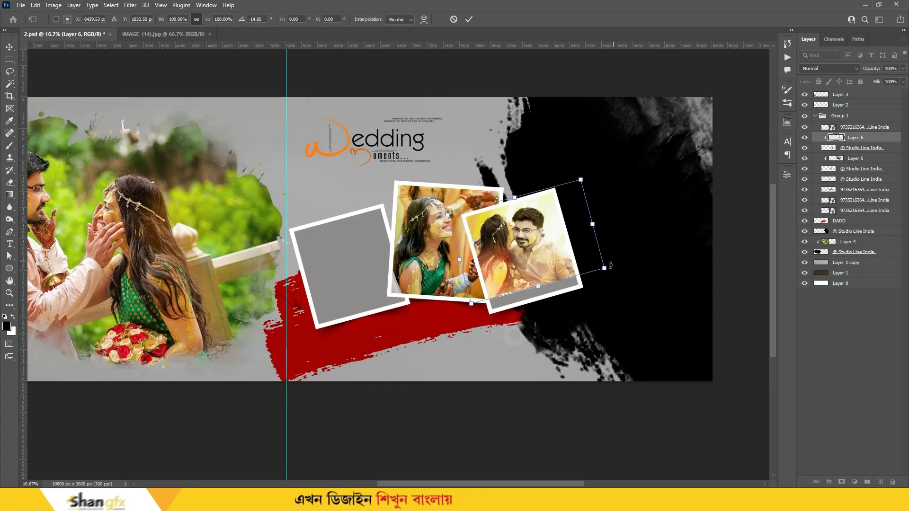
pyautogui.moveTo(605, 268); pyautogui.dragTo(631, 278)
pyautogui.doubleClick(575, 250)
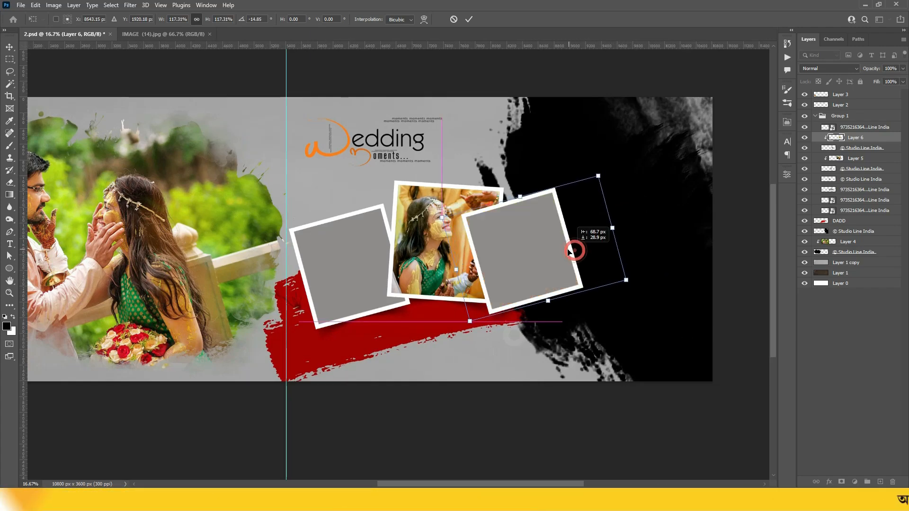
# - Paste photo IMAGE (14) clipped to the leftmost tilted frame and flip it horizontally
pyautogui.click(178, 32)
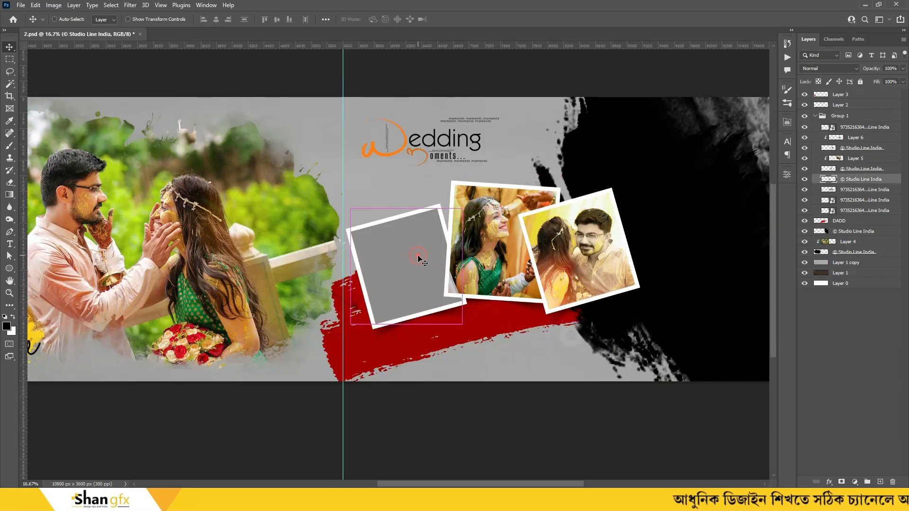
pyautogui.hotkey('ctrl', 'v')
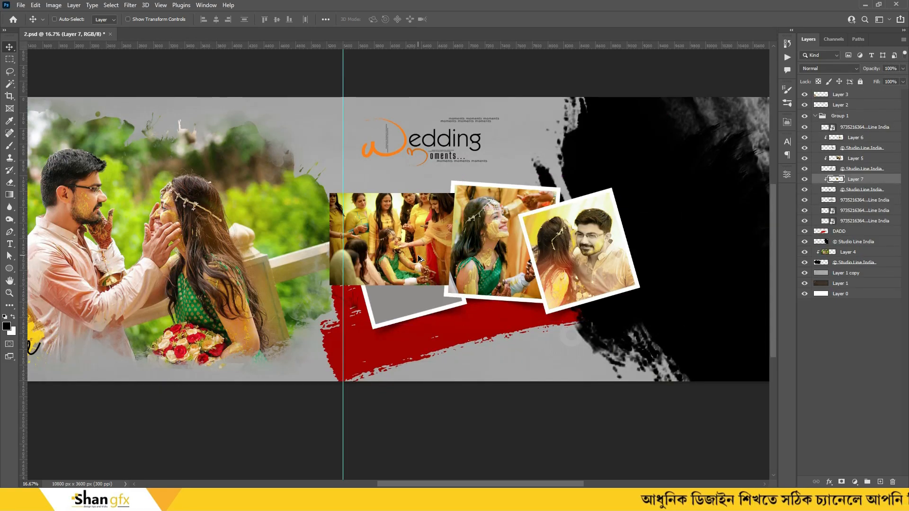
pyautogui.hotkey('ctrl', 't')
pyautogui.rightClick(429, 243)
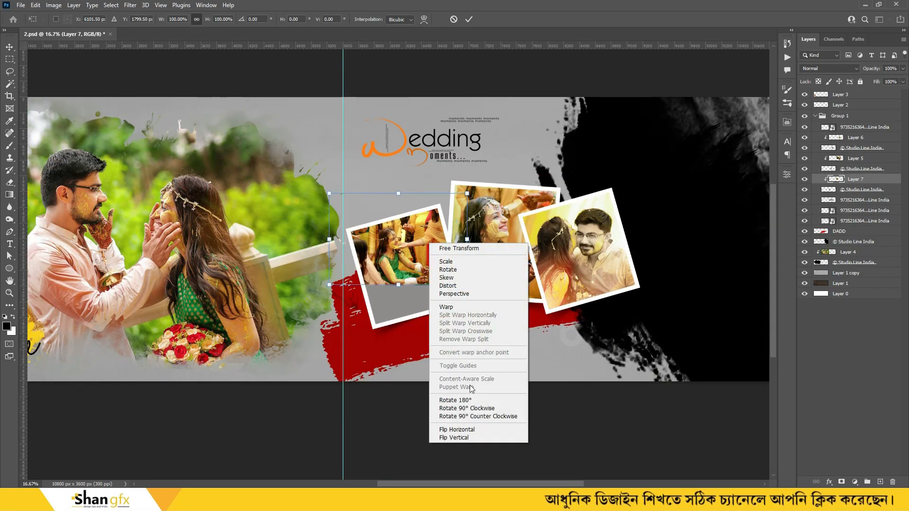
pyautogui.click(481, 430)
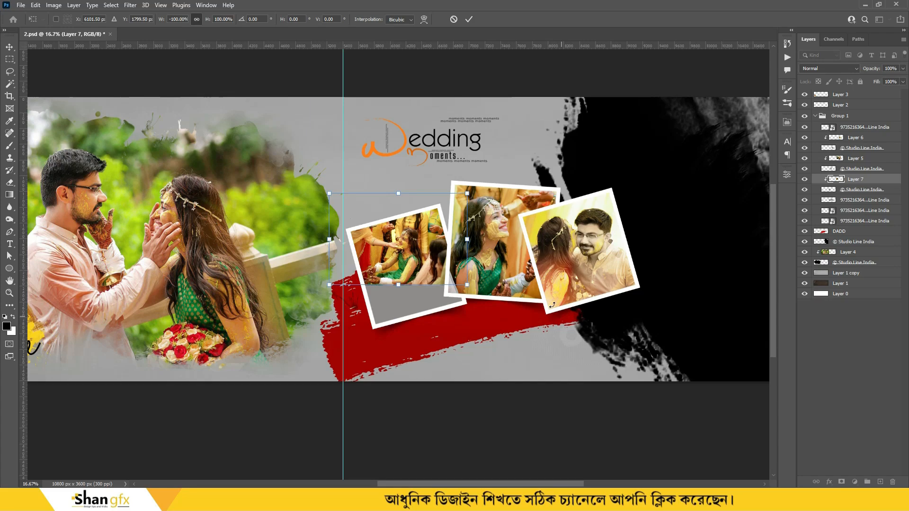
# - Rotate, enlarge and position the flipped photo so the bride fills the leftmost tilted frame
pyautogui.moveTo(552, 308); pyautogui.dragTo(565, 250)
pyautogui.moveTo(477, 257); pyautogui.dragTo(612, 326)
pyautogui.moveTo(426, 228); pyautogui.dragTo(416, 258)
pyautogui.press('Return')
pyautogui.hotkey('ctrl', '-')
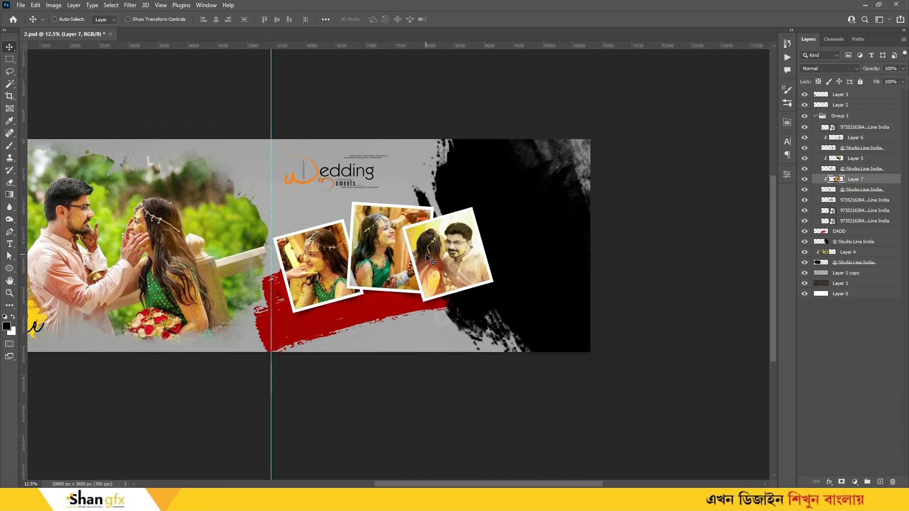
# - Paste the bride portrait above the black brush shape at the spread's right end and clip it to that shape
pyautogui.hscroll(-2, 563, 254)
pyautogui.keyDown('ctrl'); pyautogui.click(609, 260); pyautogui.keyUp('ctrl')
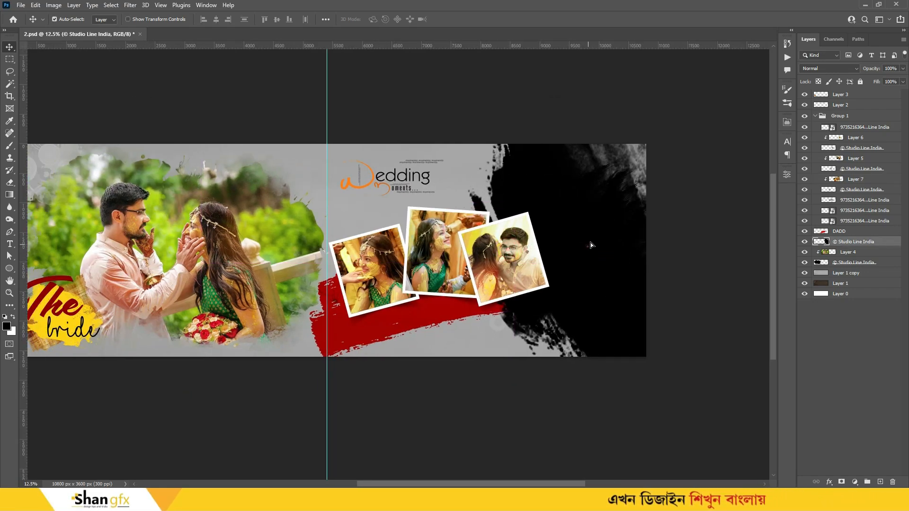
pyautogui.click(587, 245)
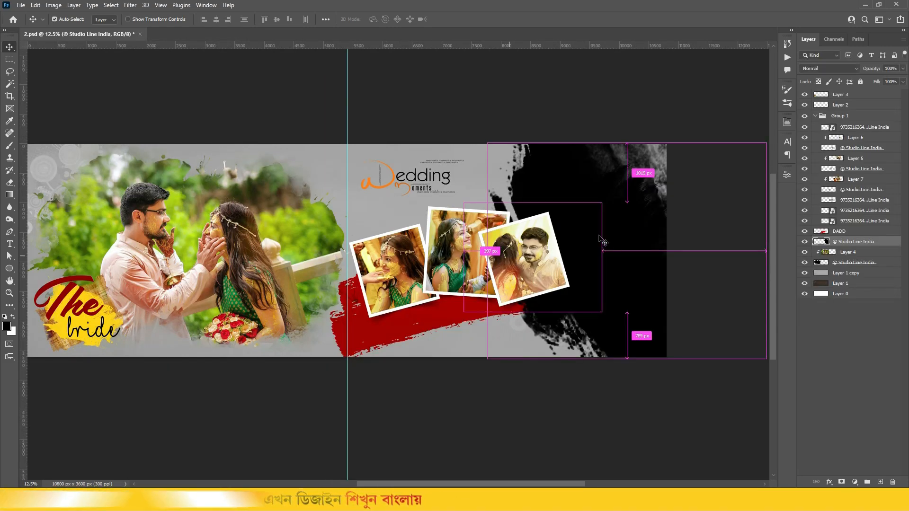
pyautogui.click(583, 231)
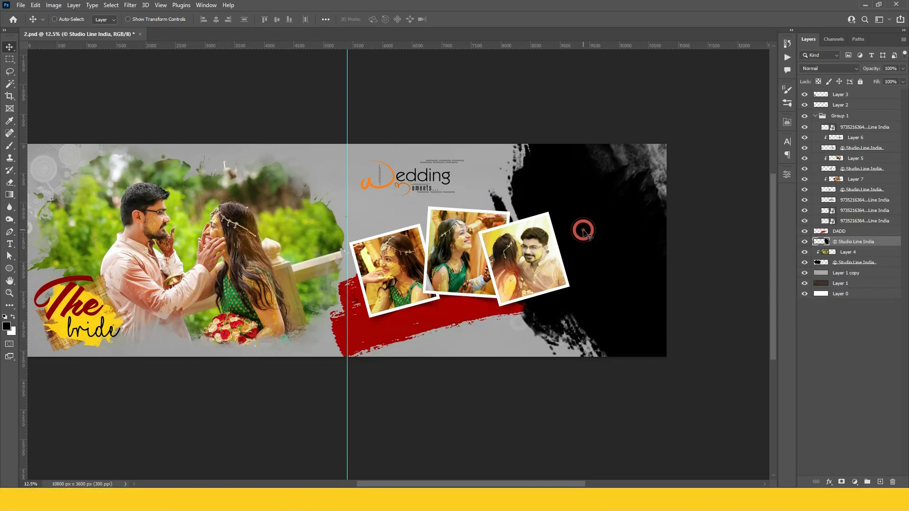
pyautogui.hotkey('ctrl', 'v')
pyautogui.hotkey('ctrl', 'alt', 'g')
# - Enlarge the clipped bride portrait and position it so it fills the brush shape at the spread's right end
pyautogui.hotkey('ctrl', 't')
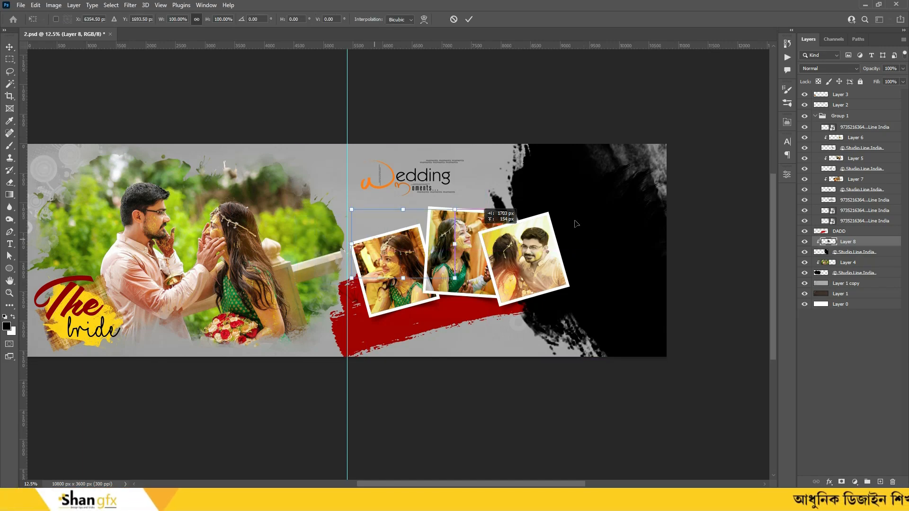
pyautogui.moveTo(575, 223); pyautogui.dragTo(577, 220)
pyautogui.moveTo(657, 193); pyautogui.dragTo(757, 114)
pyautogui.moveTo(676, 237); pyautogui.dragTo(631, 287)
pyautogui.press('Return')
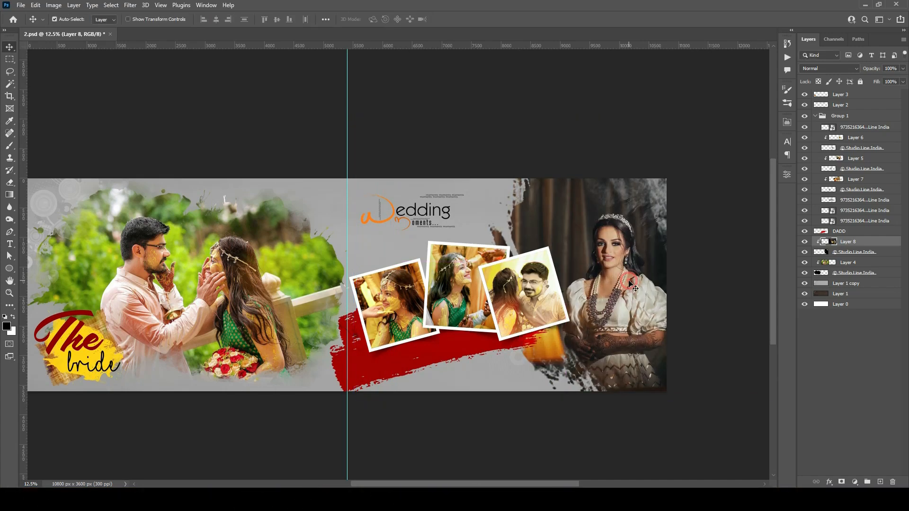
pyautogui.hotkey('ctrl', '-')
pyautogui.hotkey('ctrl', '+')
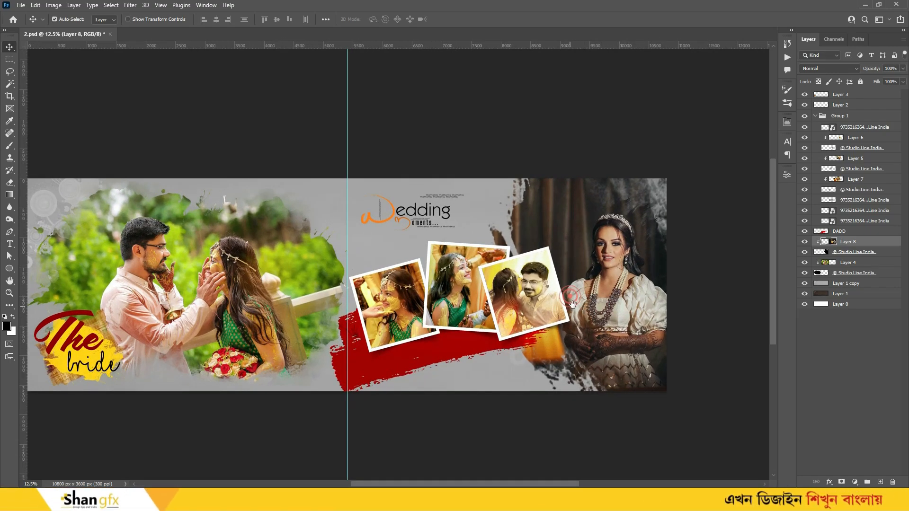
# - Hide and reshow the grey background Layer 1 copy to compare the spread on the dark and grey backgrounds
pyautogui.moveTo(456, 262); pyautogui.dragTo(482, 257)
pyautogui.click(415, 232)
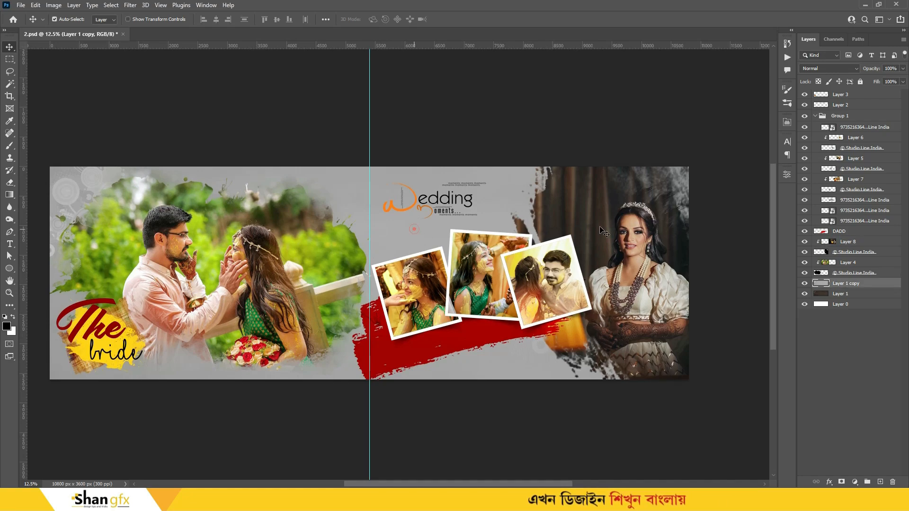
pyautogui.click(804, 283)
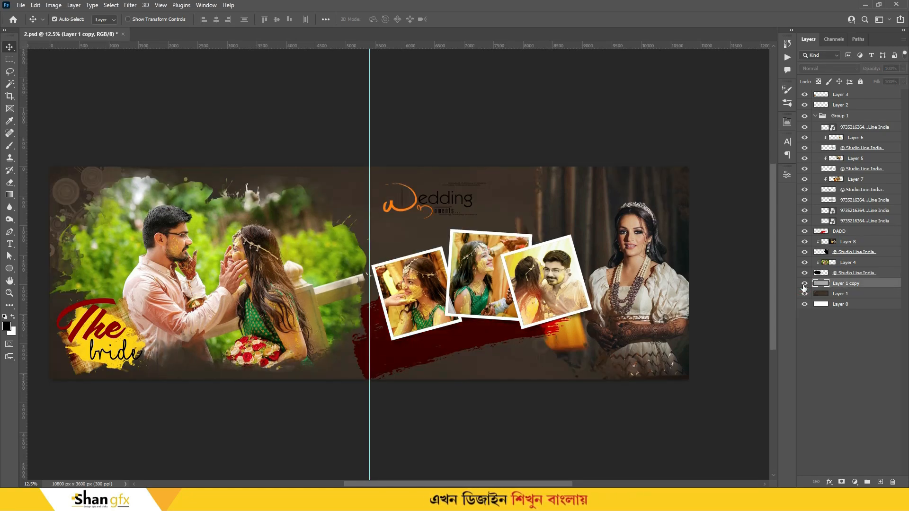
pyautogui.click(803, 284)
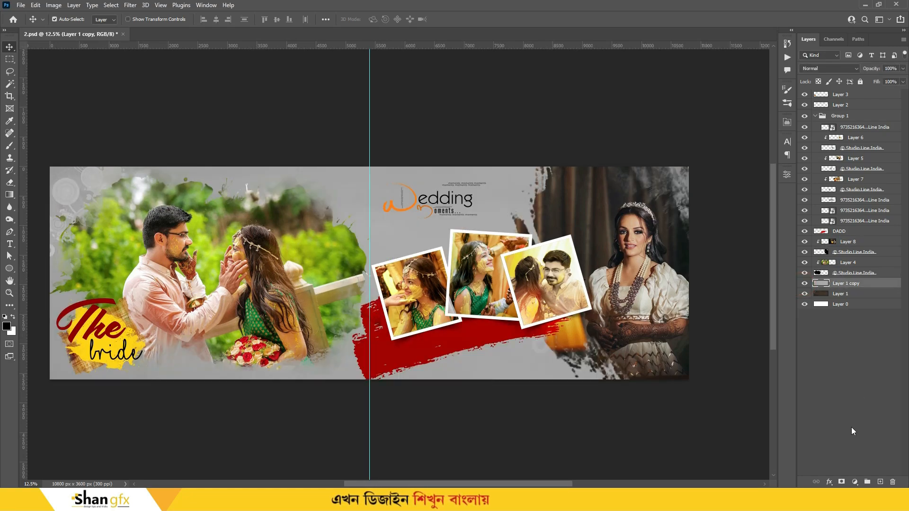
# - Add a new layer above Layer 1 copy and paint a soft 70 px black brush dab behind the Wedding title
pyautogui.click(879, 482)
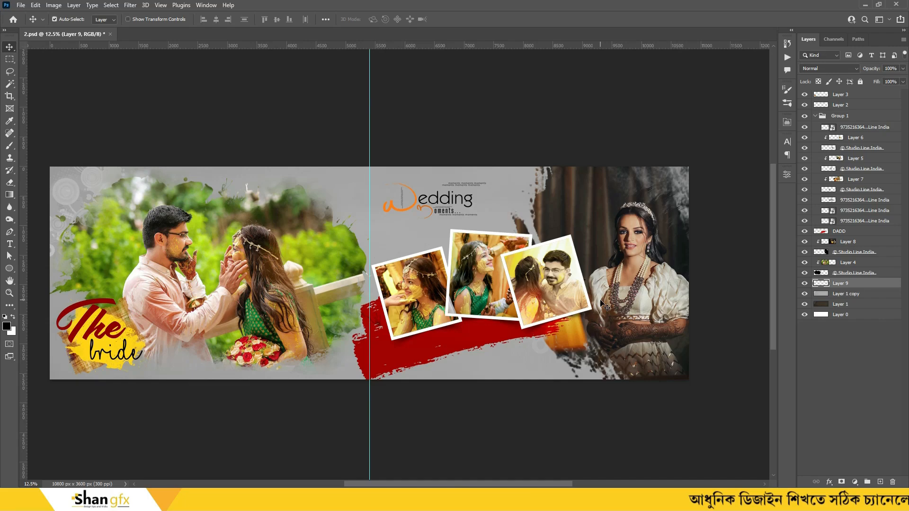
pyautogui.press('b')
pyautogui.hotkey('ctrl', '+')
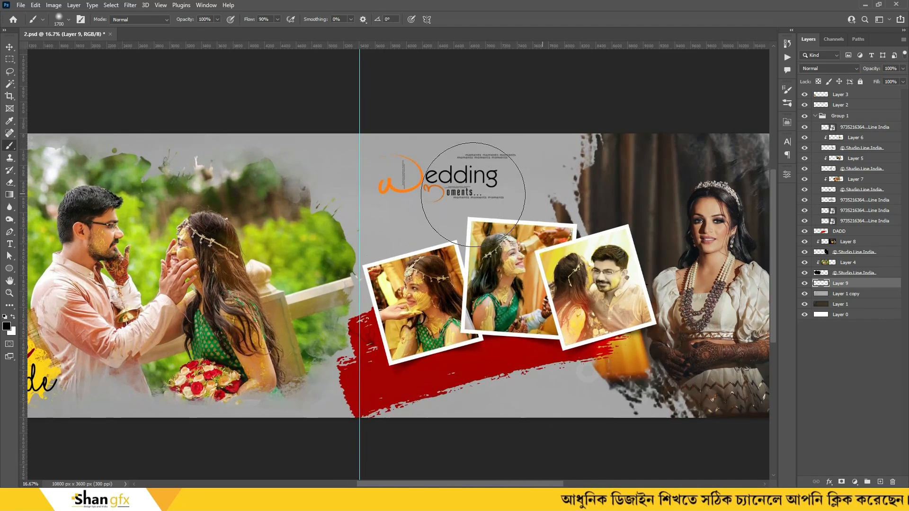
pyautogui.press('[')
pyautogui.press('[')
pyautogui.press('[')
pyautogui.press('[')
pyautogui.press('[')
pyautogui.press('[')
pyautogui.press('[')
pyautogui.press('[')
pyautogui.press('[')
pyautogui.press('[')
pyautogui.press('[')
pyautogui.press('[')
pyautogui.press('[')
pyautogui.press('[')
pyautogui.press('[')
pyautogui.press('[')
pyautogui.press('[')
pyautogui.press('[')
pyautogui.press('[')
pyautogui.press('[')
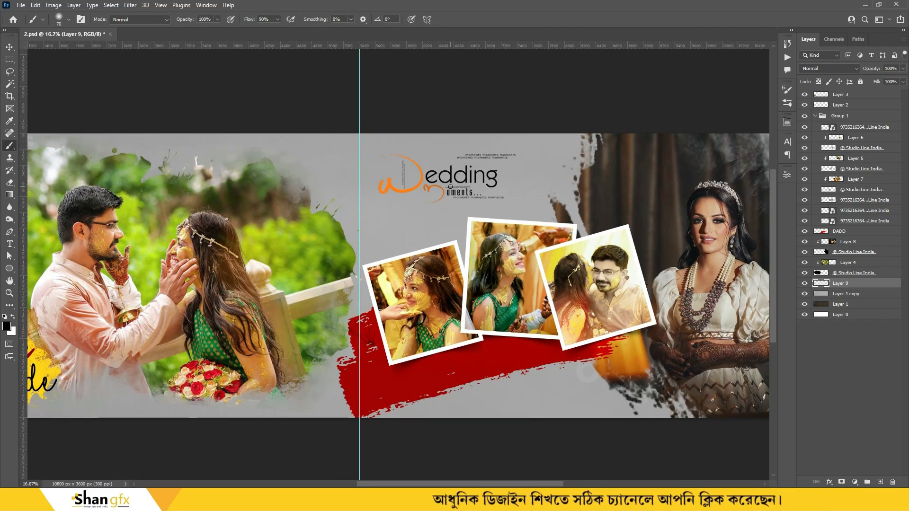
# - Apply a white Color Overlay to the brush dab's layer
pyautogui.click(829, 482)
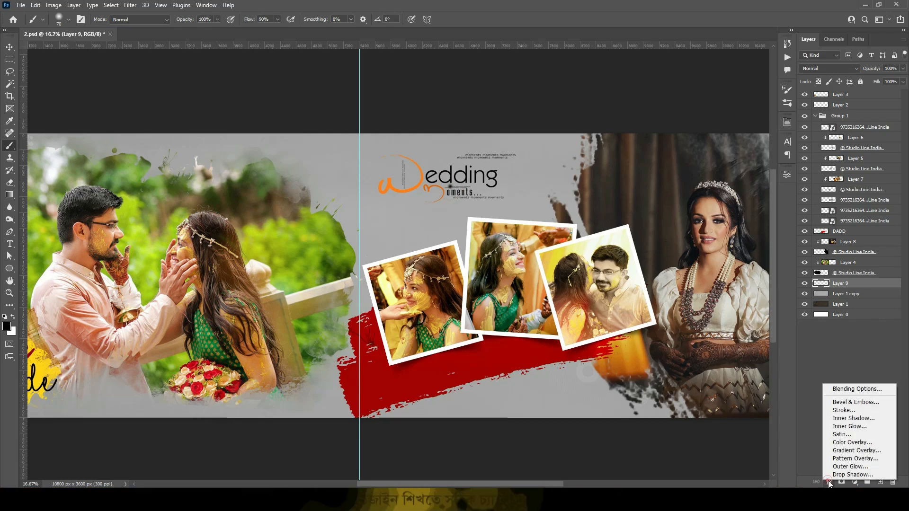
pyautogui.click(845, 442)
pyautogui.click(763, 141)
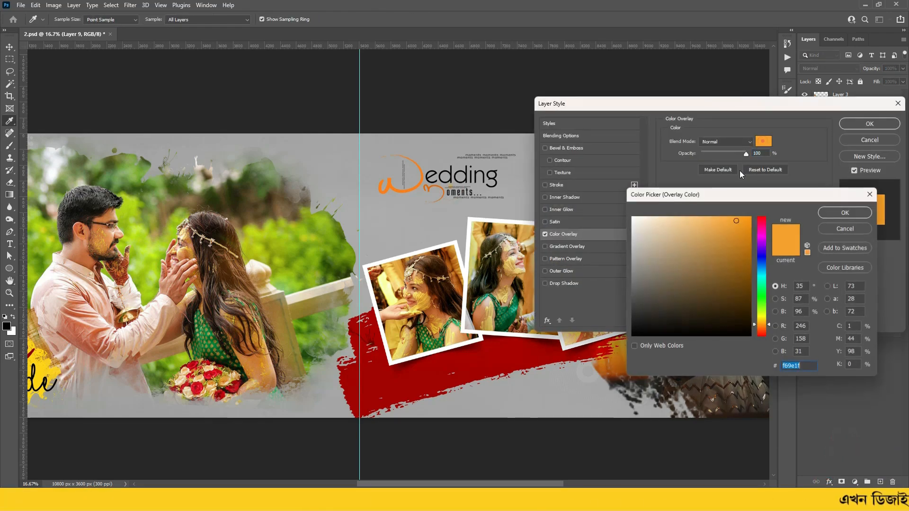
pyautogui.click(632, 217)
pyautogui.press('Return')
pyautogui.press('Return')
# - Enlarge the white dab on Layer 9 to about 3789% width and 2308% height, centred behind the Wedding title as a glow
pyautogui.hotkey('ctrl', 't')
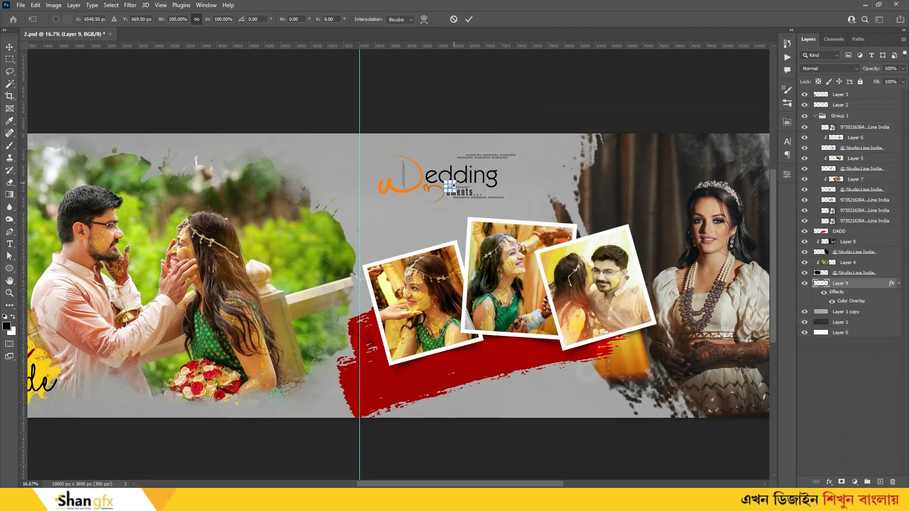
pyautogui.moveTo(485, 161); pyautogui.dragTo(496, 138)
pyautogui.moveTo(498, 186); pyautogui.dragTo(528, 175)
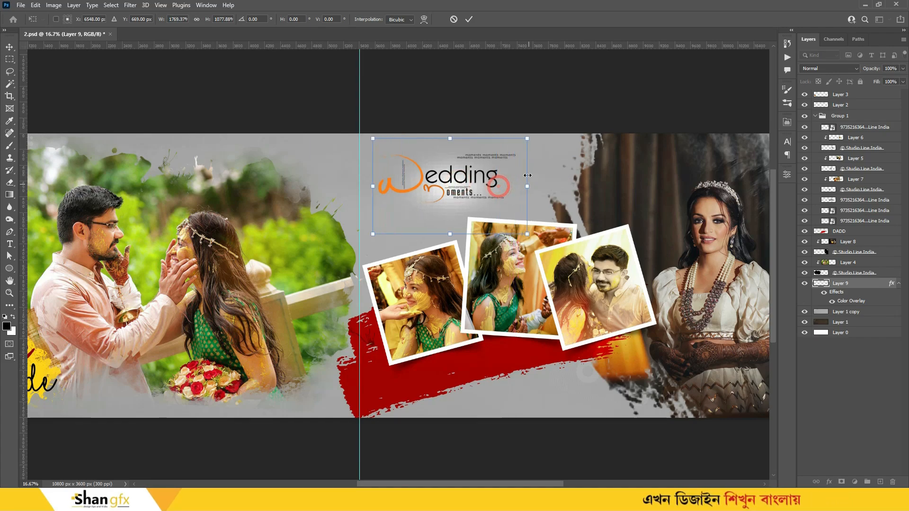
pyautogui.moveTo(529, 137); pyautogui.dragTo(614, 103)
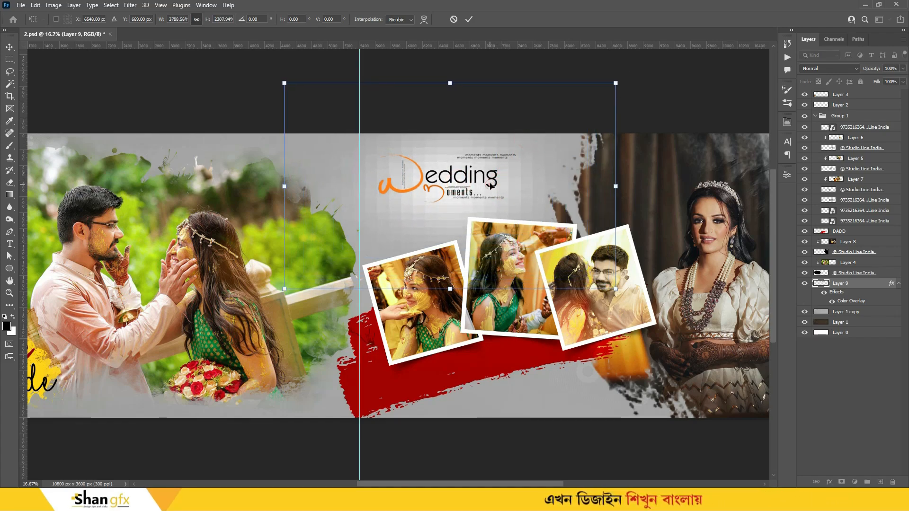
pyautogui.press('Return')
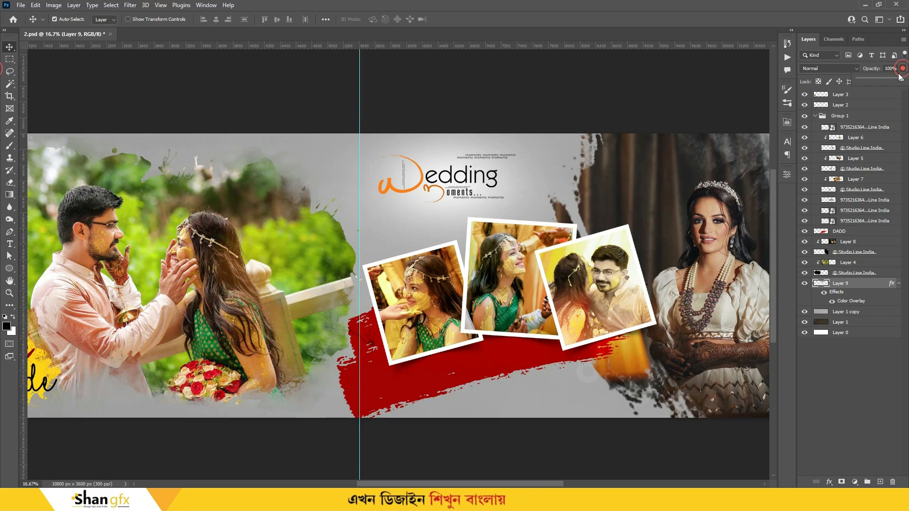
# - Reduce the glow layer's opacity to 68%, and hide and reshow the layer to compare the title area with and without it
pyautogui.moveTo(889, 79); pyautogui.dragTo(888, 79)
pyautogui.click(614, 123)
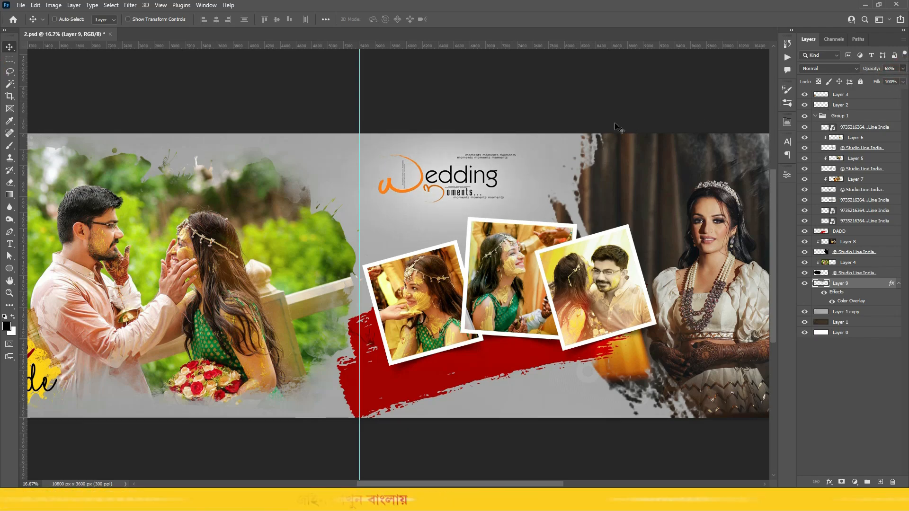
pyautogui.hotkey('ctrl', '-')
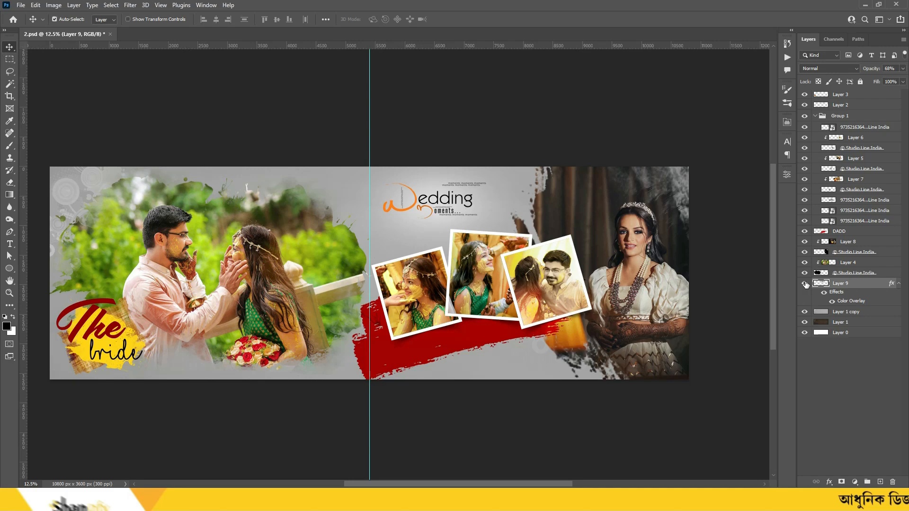
pyautogui.click(805, 284)
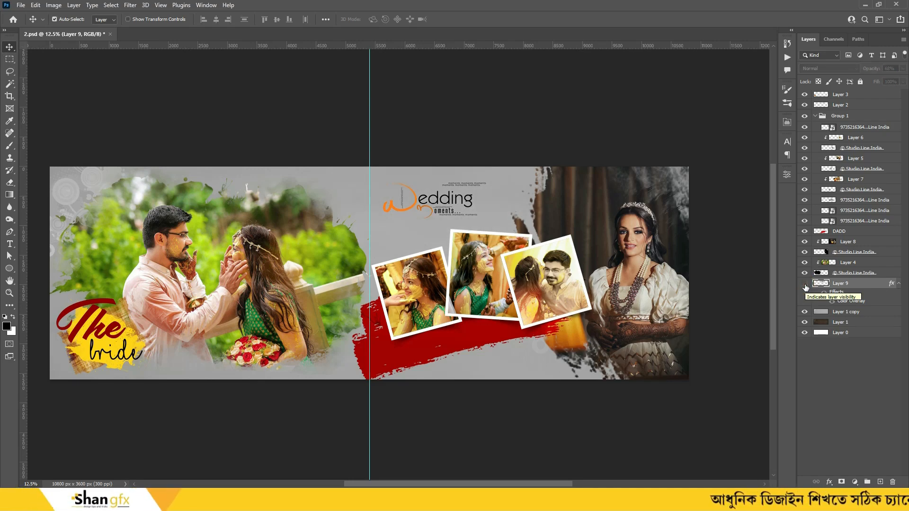
pyautogui.click(805, 285)
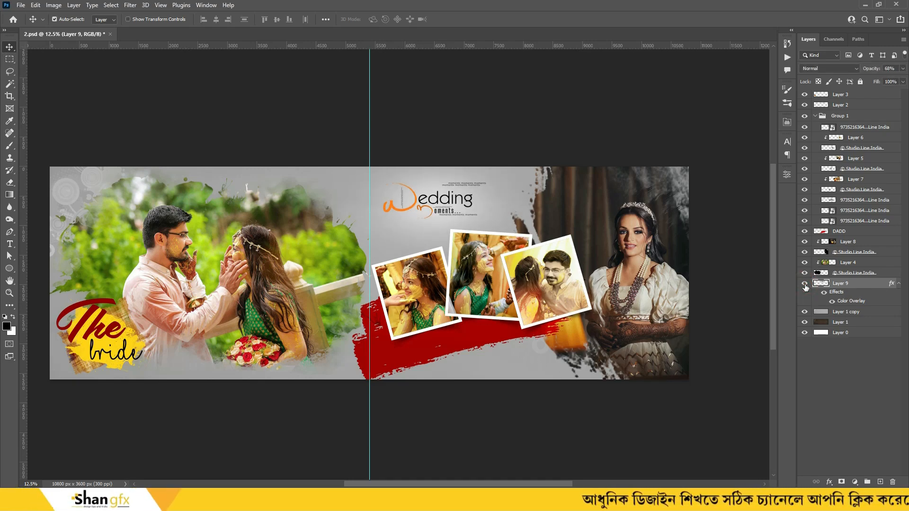
# - Hide the centre guide on the finished spread and save the document 2.psd
pyautogui.moveTo(466, 334); pyautogui.dragTo(497, 345)
pyautogui.hotkey('ctrl', 'h')
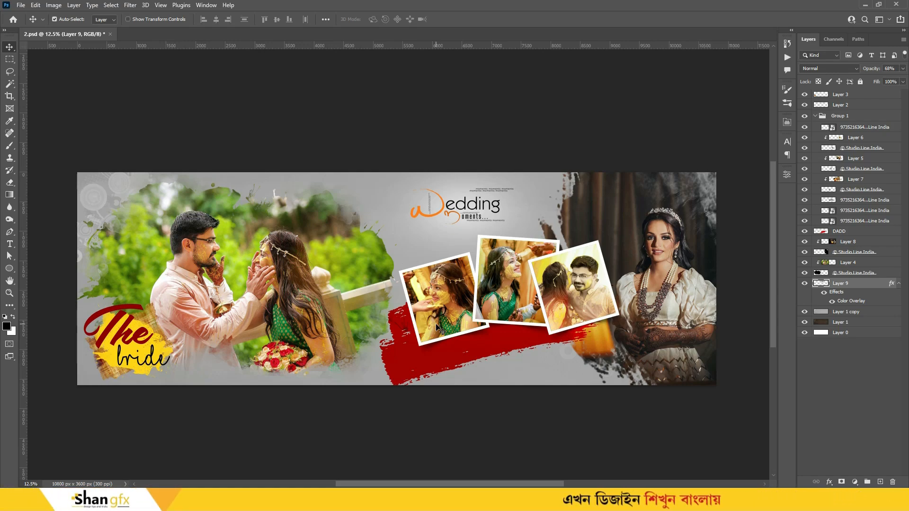
pyautogui.press('ctrl')
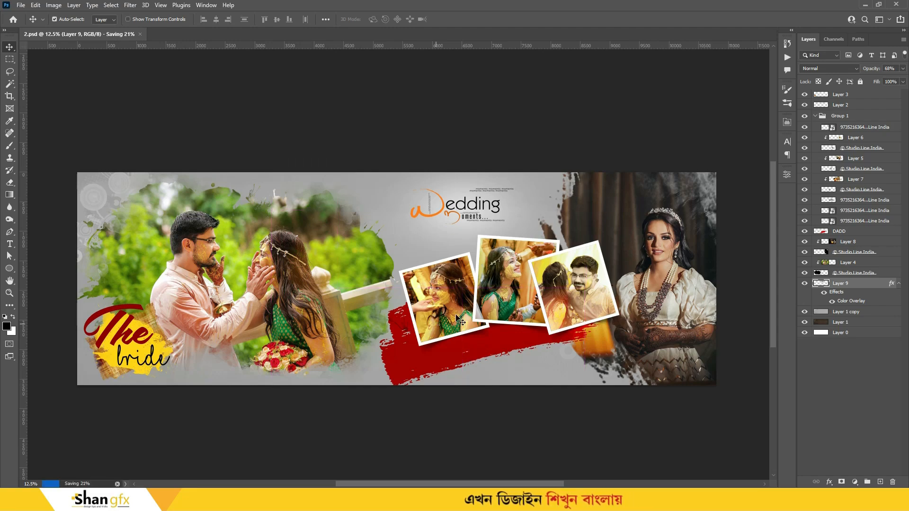